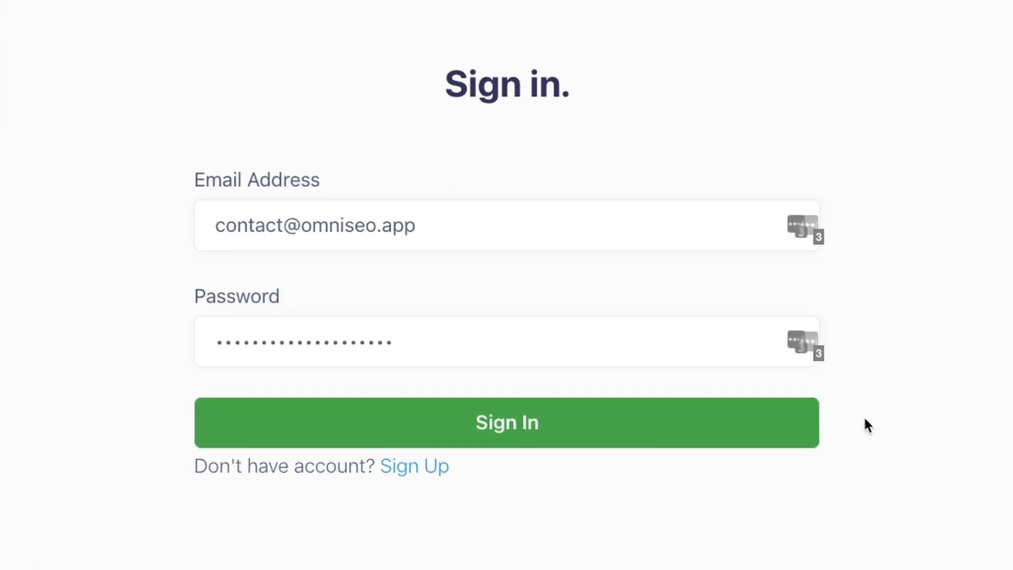
Sign in to OmniSEO with the filled-in credentials and start a new service account for Google Indexing.
left_click(484, 418)
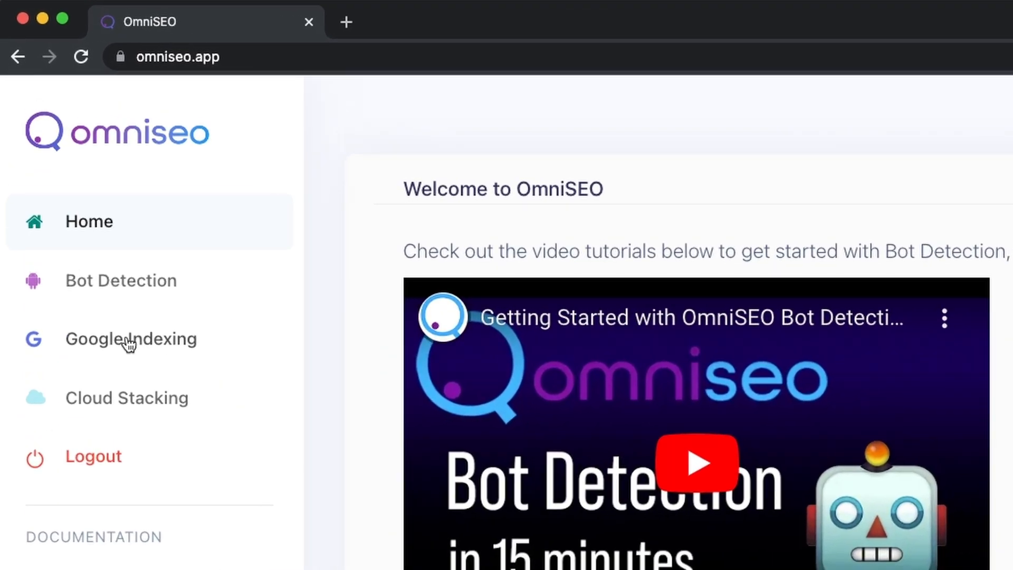
left_click(121, 299)
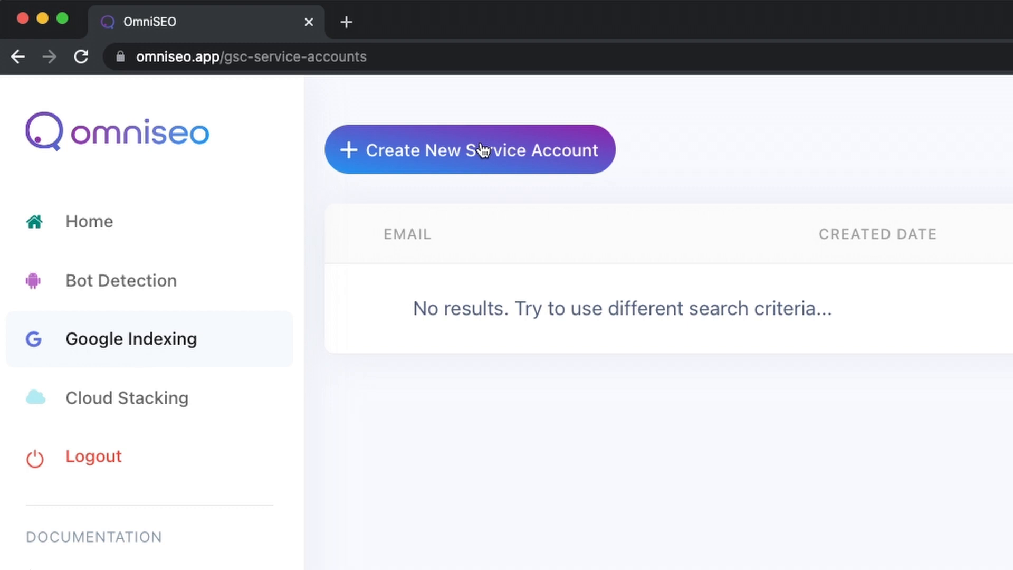
left_click(481, 150)
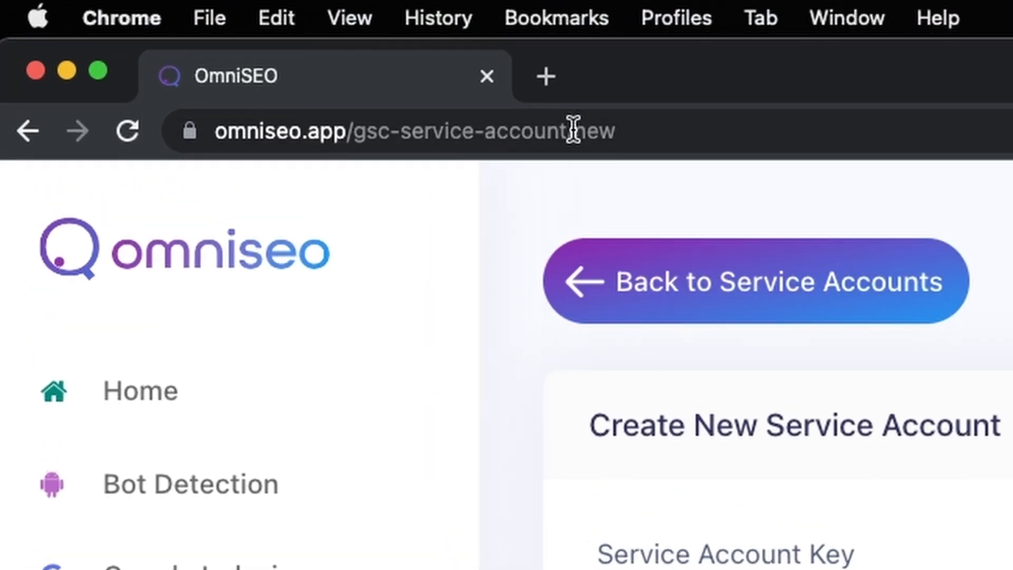
Search the web for "google cloud platform" in a new browser tab and open the Google Cloud website.
left_click(346, 21)
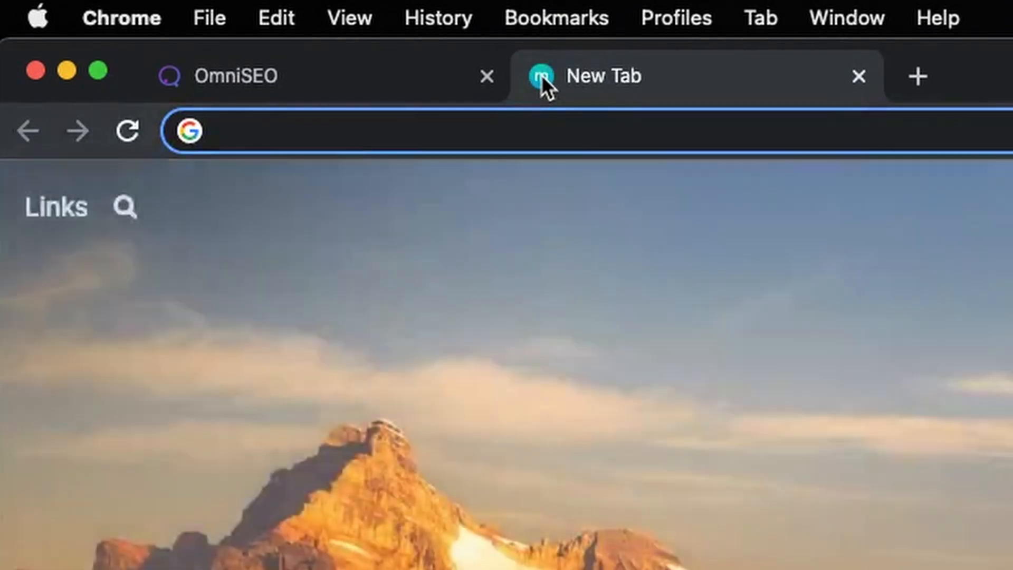
type("google cloud platform")
key("Return")
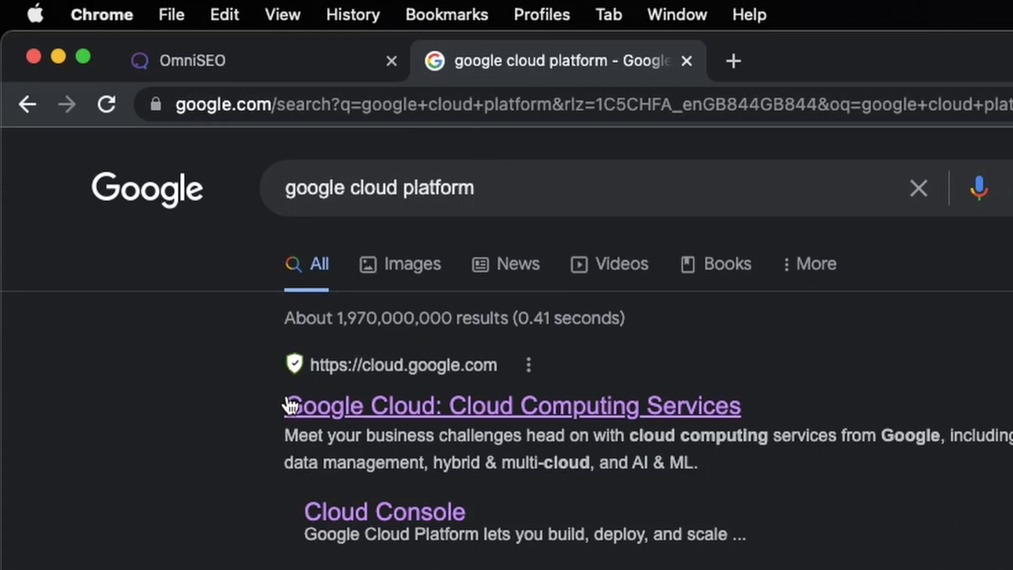
left_click(430, 410)
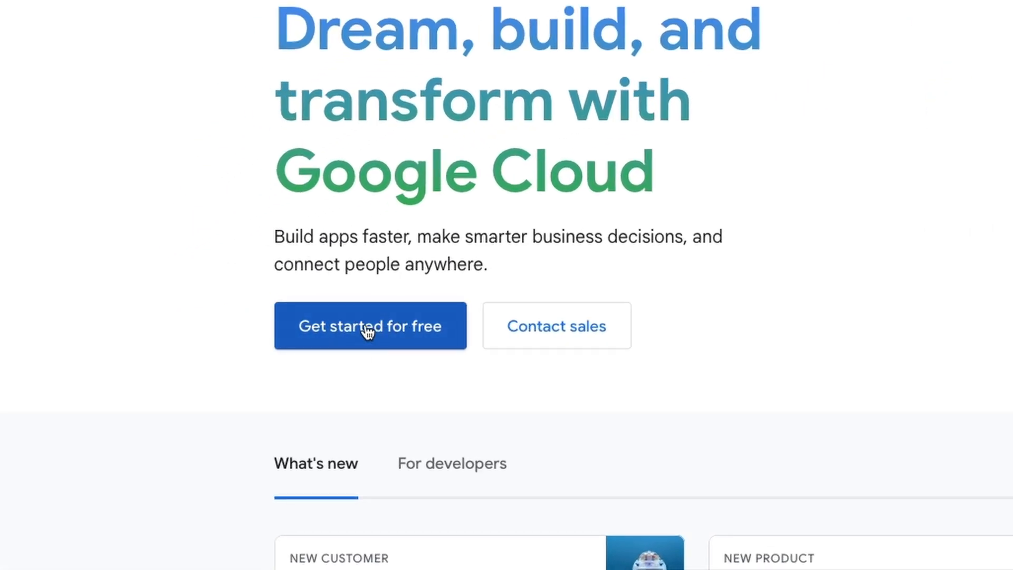
Start the free Google Cloud sign-up and sign in with the listed OmniSEO contact account, entering the account password.
left_click(367, 330)
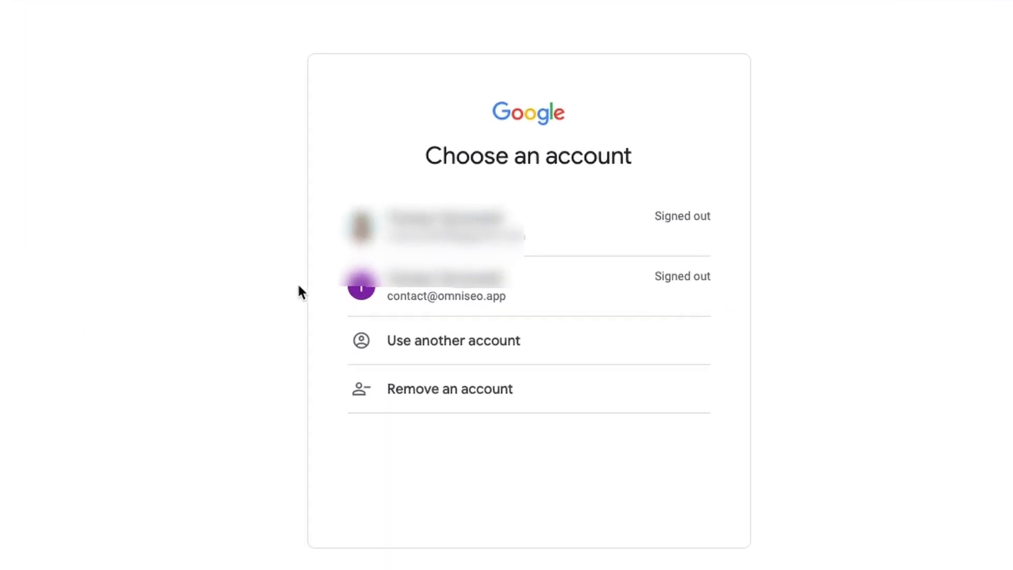
left_click(461, 293)
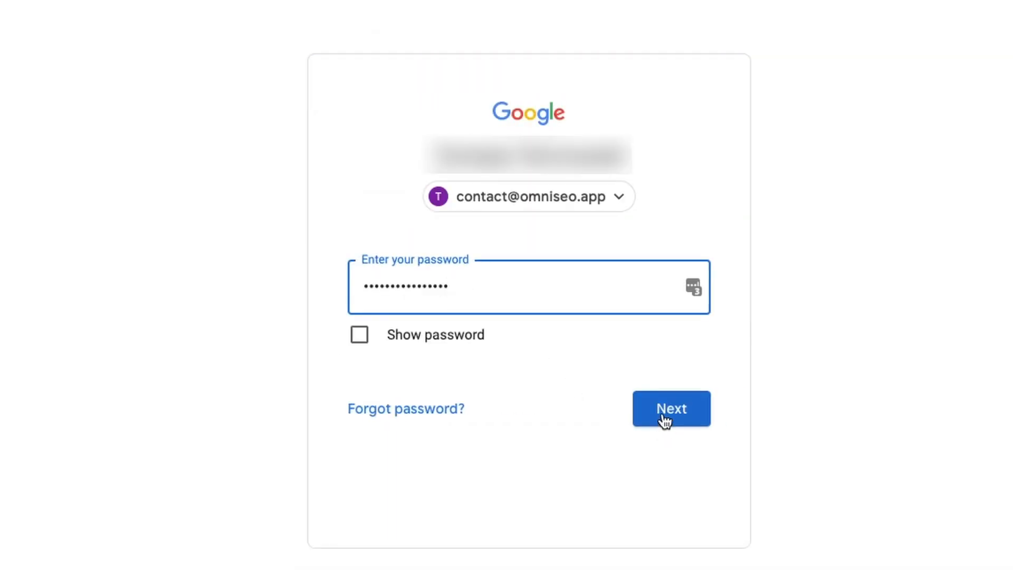
left_click(669, 410)
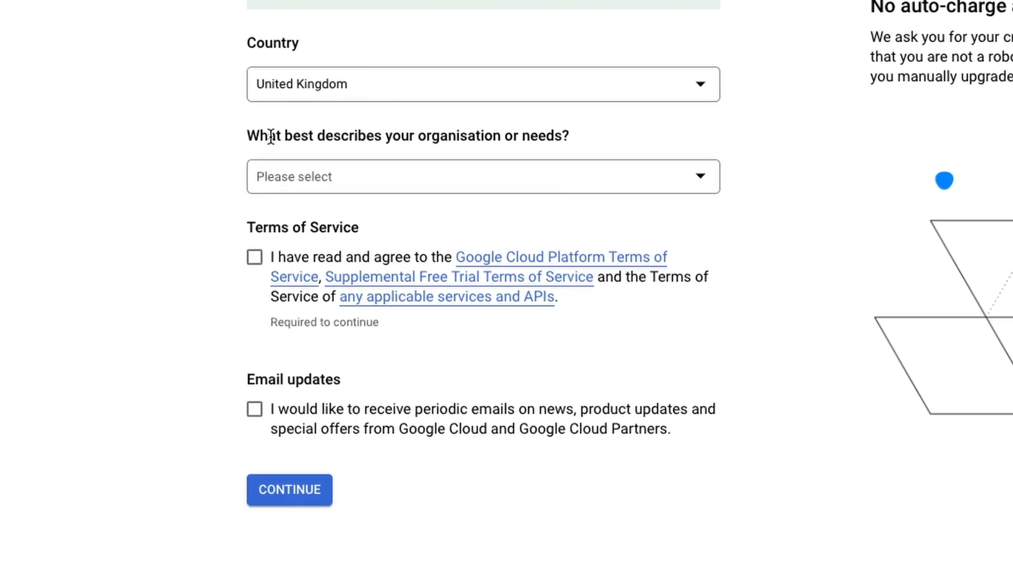
Describe the organisation as Small company, agree to the Terms of Service and continue to the payment information.
left_click(417, 187)
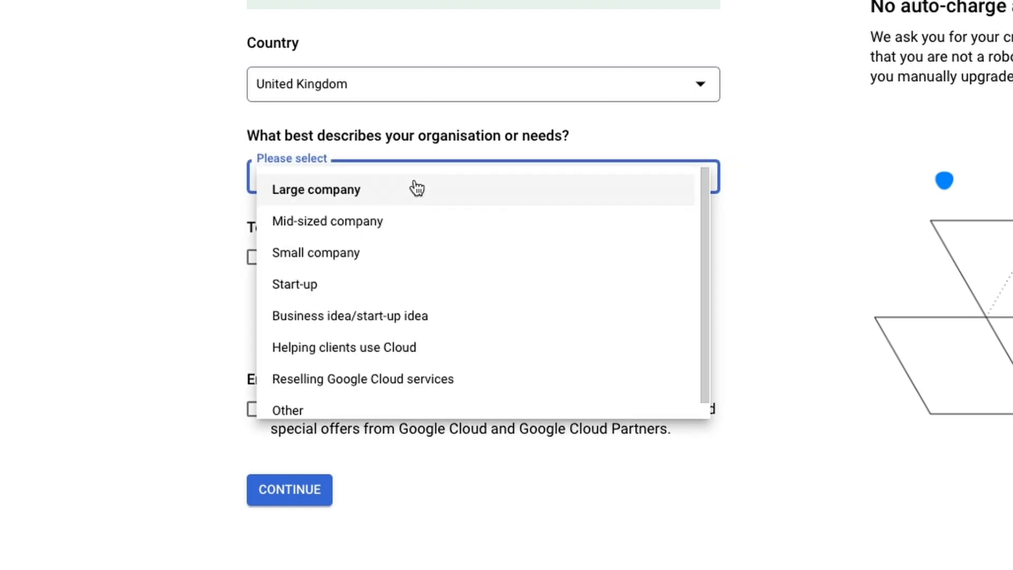
left_click(352, 255)
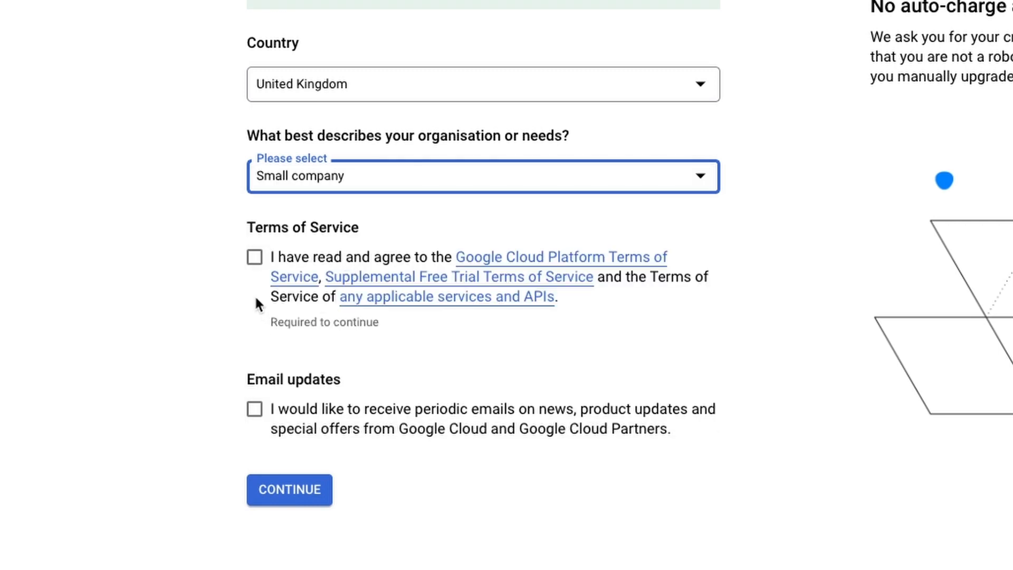
left_click(254, 258)
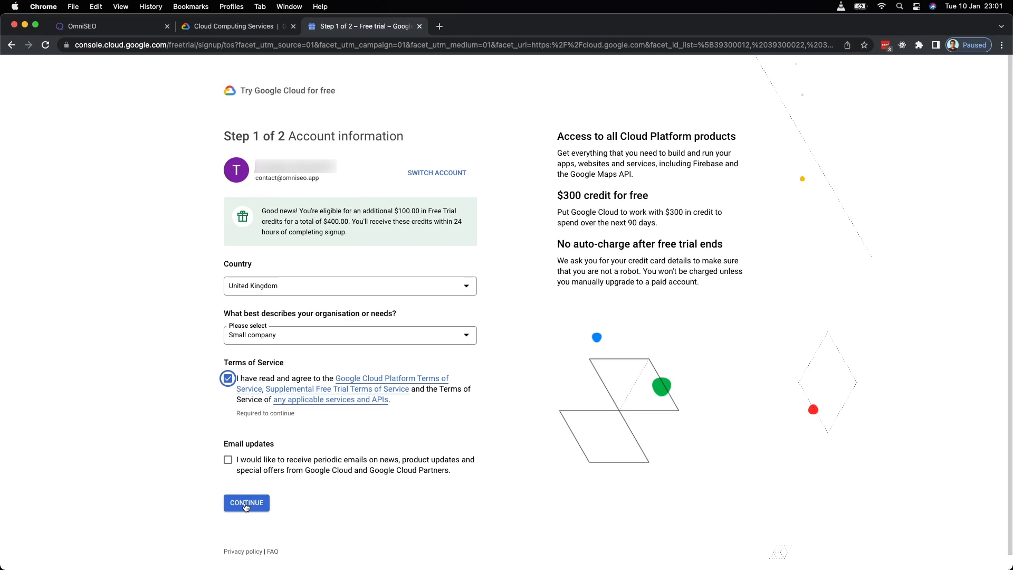
left_click(245, 503)
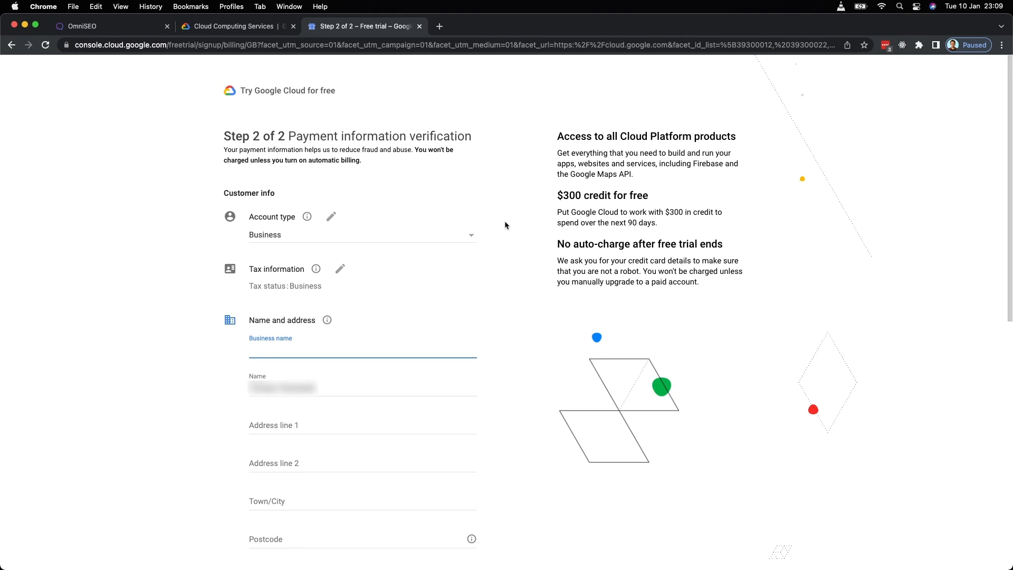
Change the account type in the payment verification form and continue to its address and payment fields.
scroll(520, 251, "down", 10)
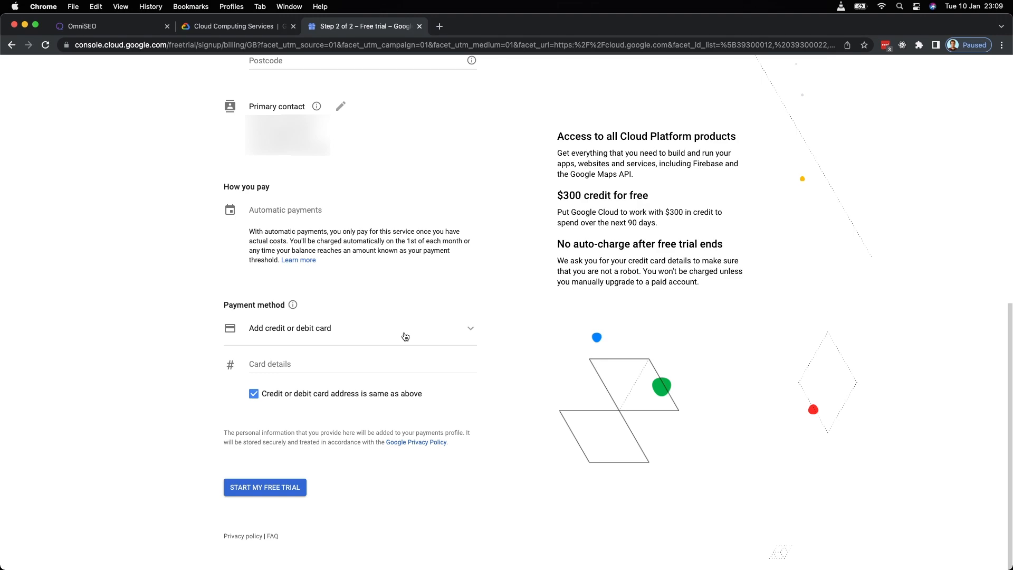
scroll(405, 337, "up", 10)
left_click(333, 232)
left_click(285, 230)
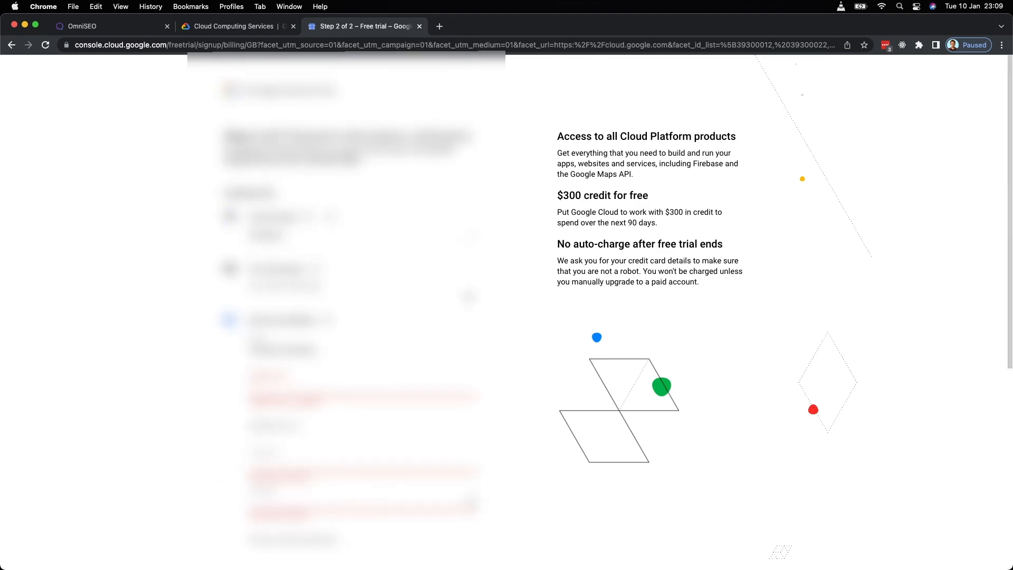
scroll(346, 317, "down", 4)
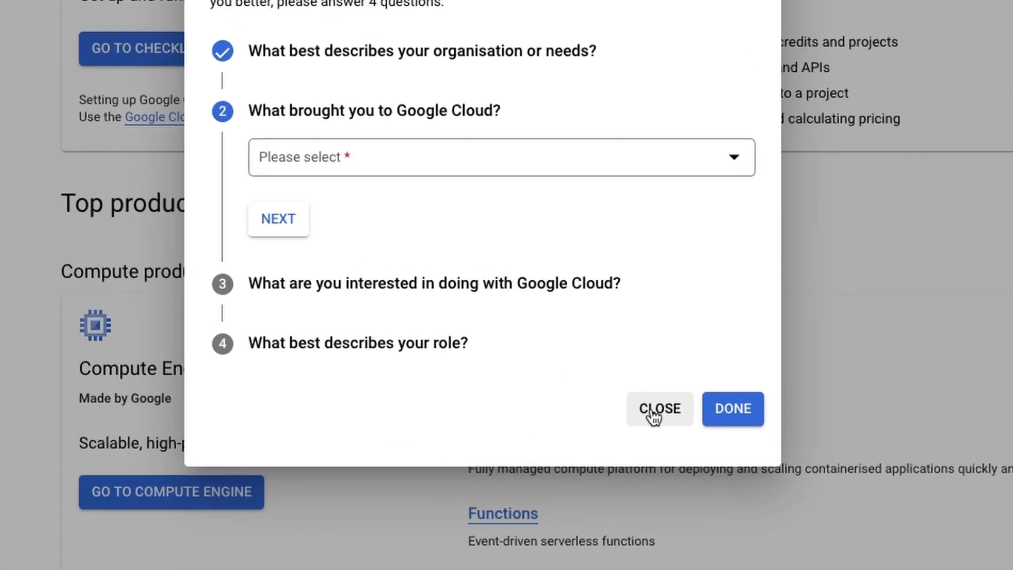
Dismiss the welcome questionnaire, skip the suggested tutorials and collapse the console's navigation menu.
left_click(591, 444)
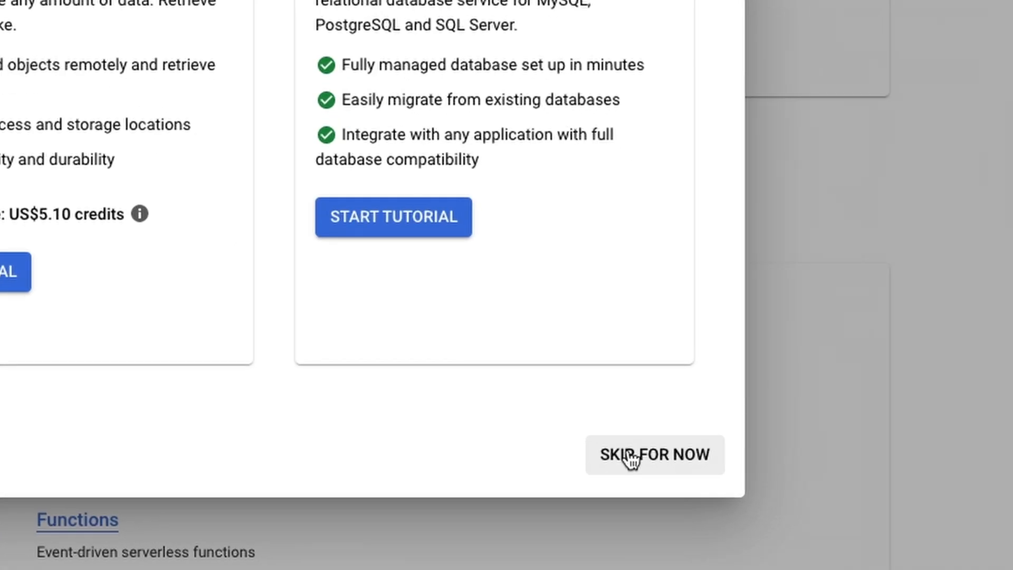
left_click(631, 455)
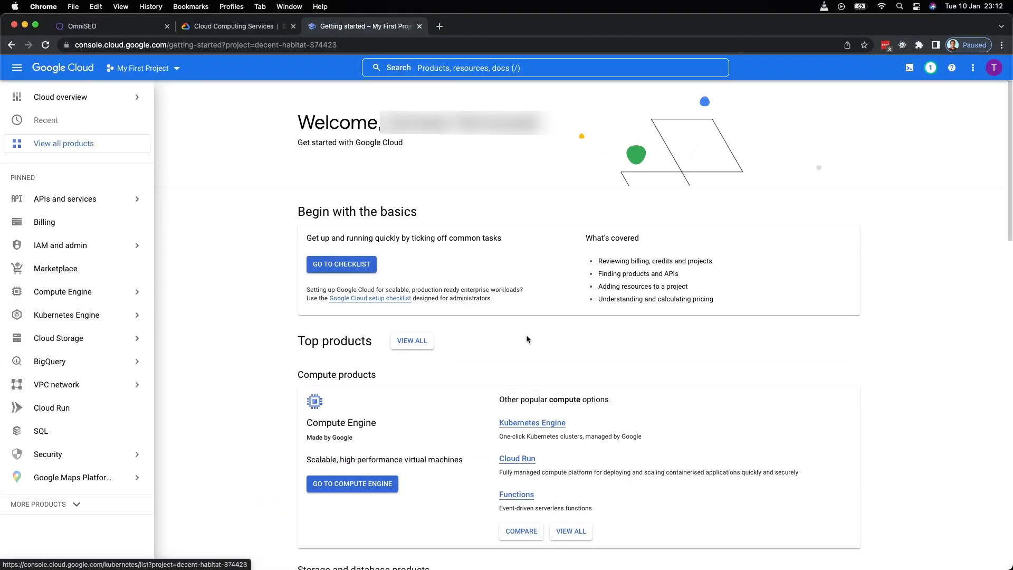
left_click(17, 68)
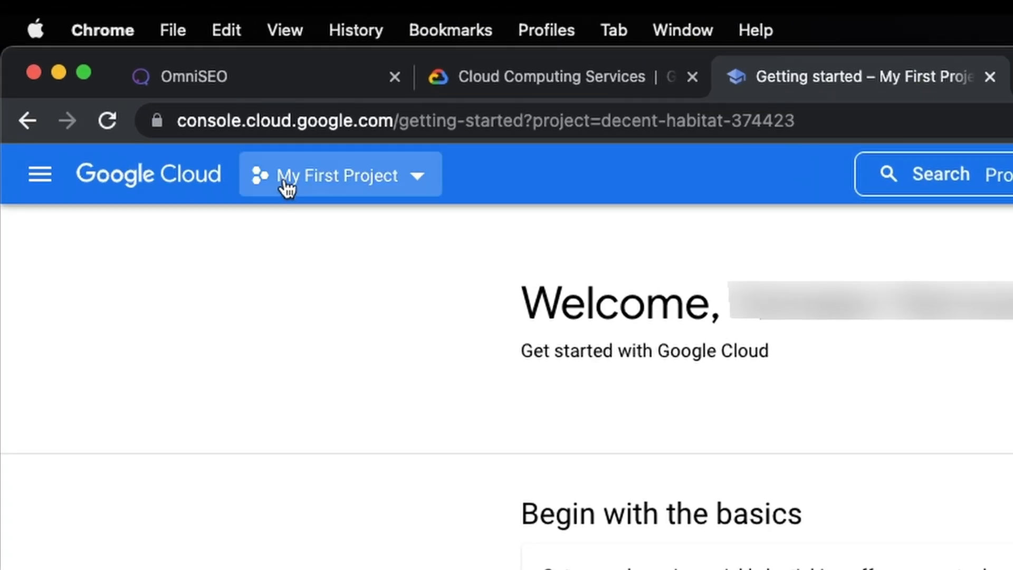
Create a new Google Cloud project named OmniSEO-example with No organisation as its location.
left_click(321, 174)
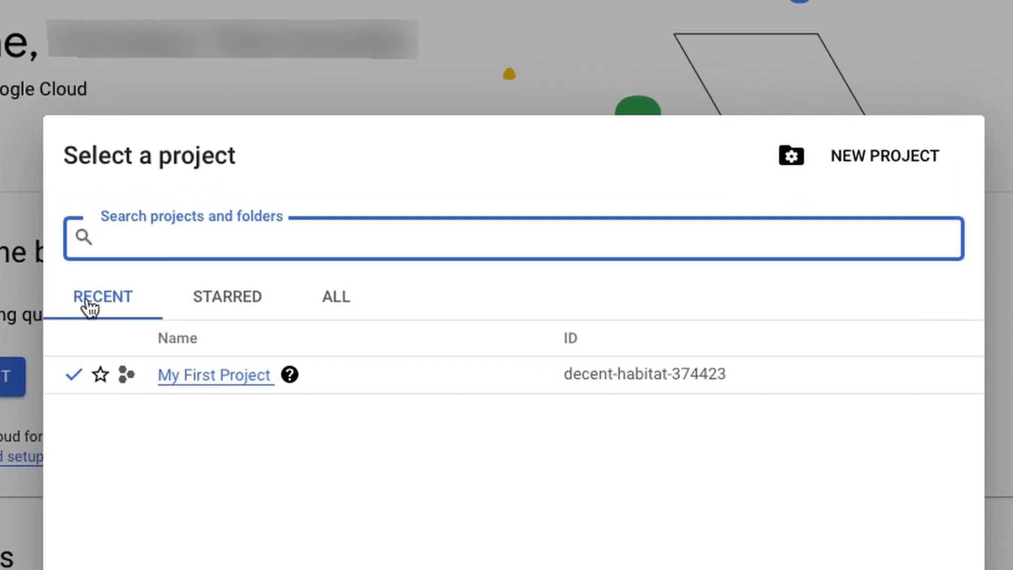
left_click(337, 299)
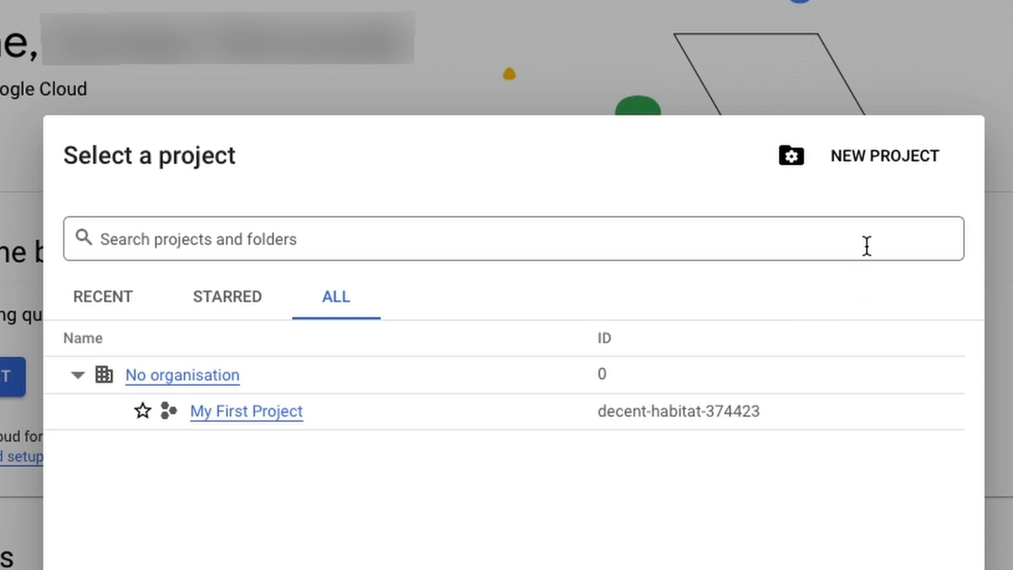
left_click(895, 160)
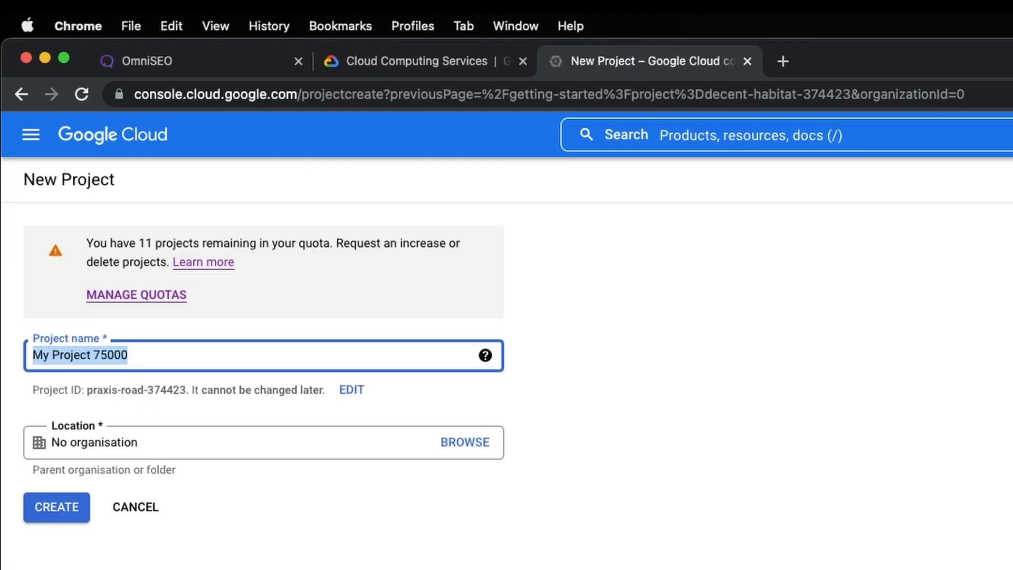
left_click(234, 362)
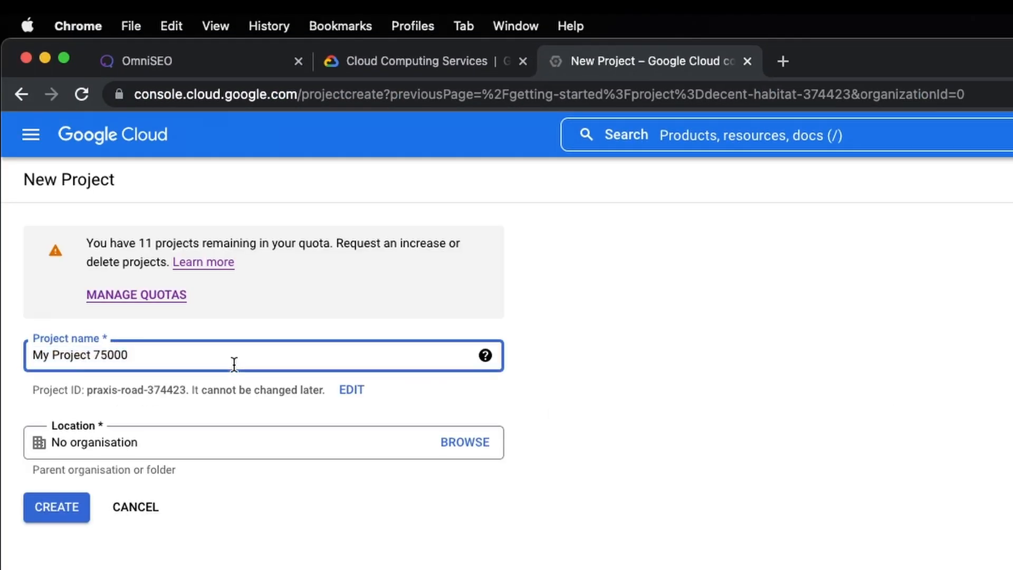
triple_click(162, 362)
type("OmniSEO-example")
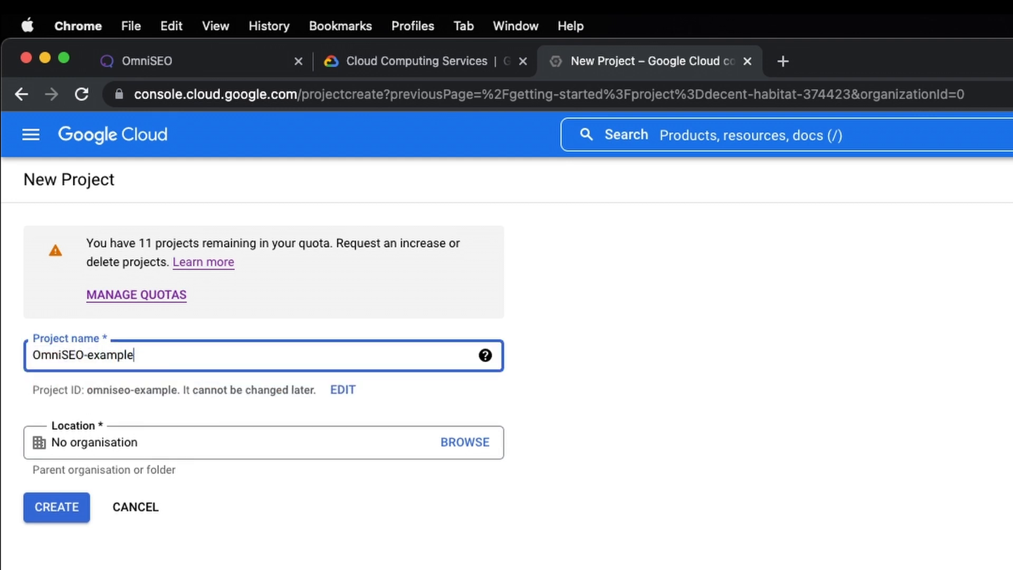
left_click(51, 511)
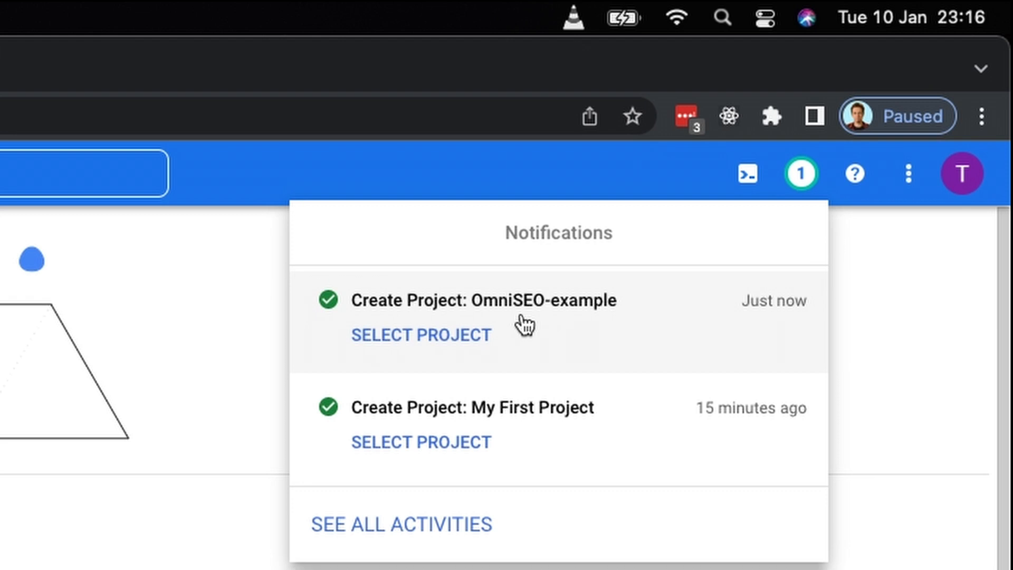
Switch to the OmniSEO-example project, reload the console and check the selection in the project list.
left_click(406, 337)
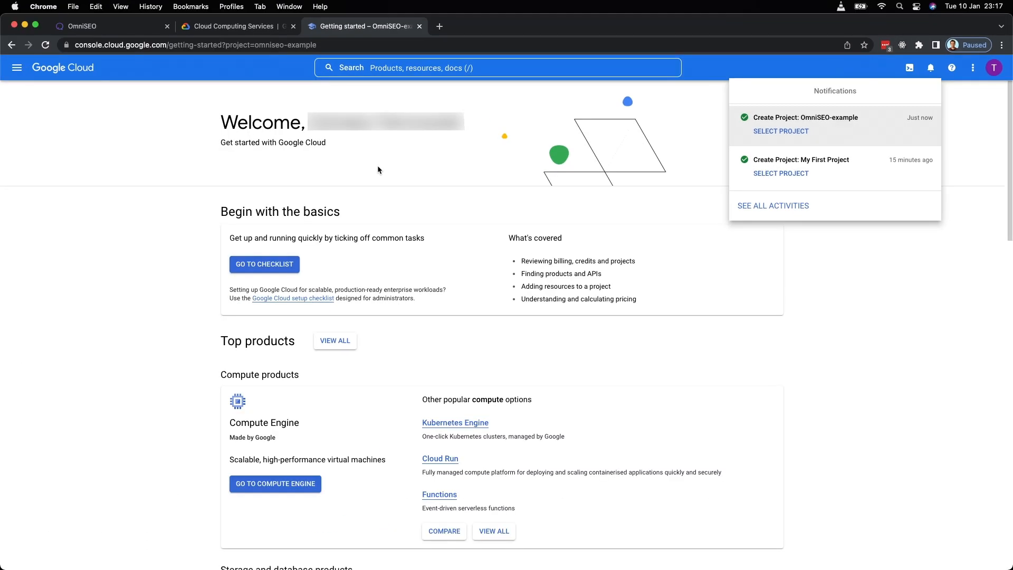
left_click(377, 169)
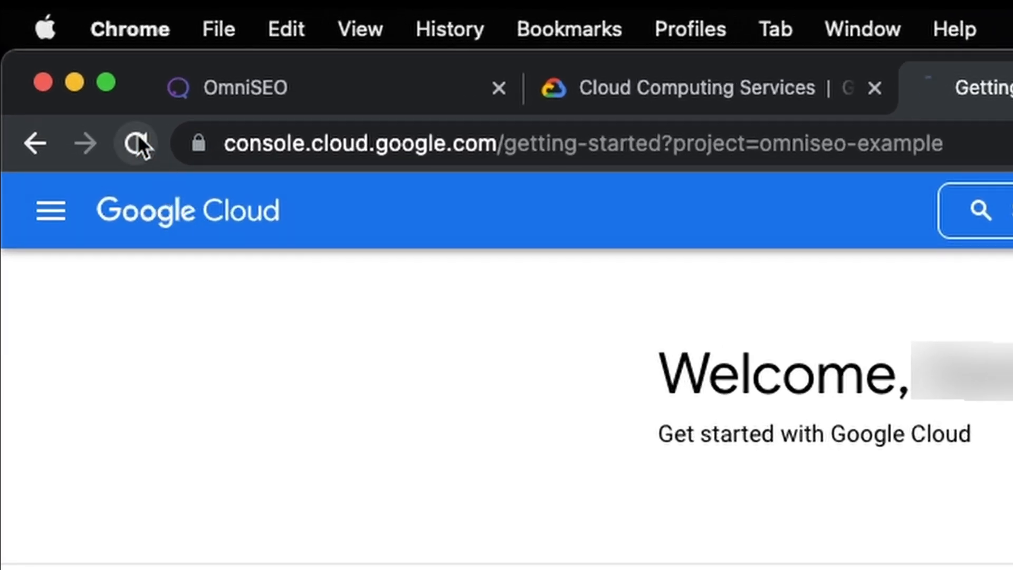
left_click(137, 134)
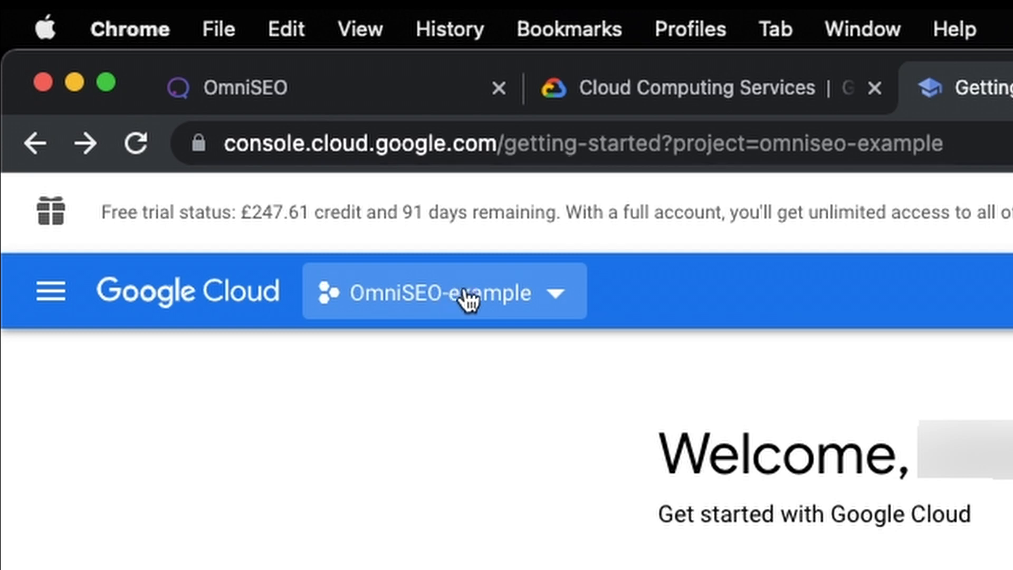
left_click(442, 293)
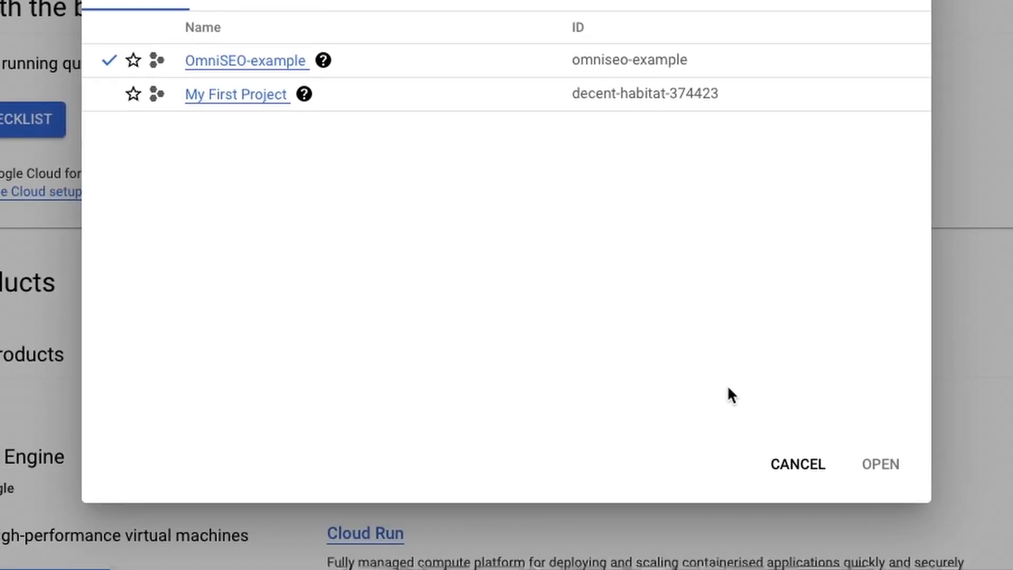
left_click(791, 467)
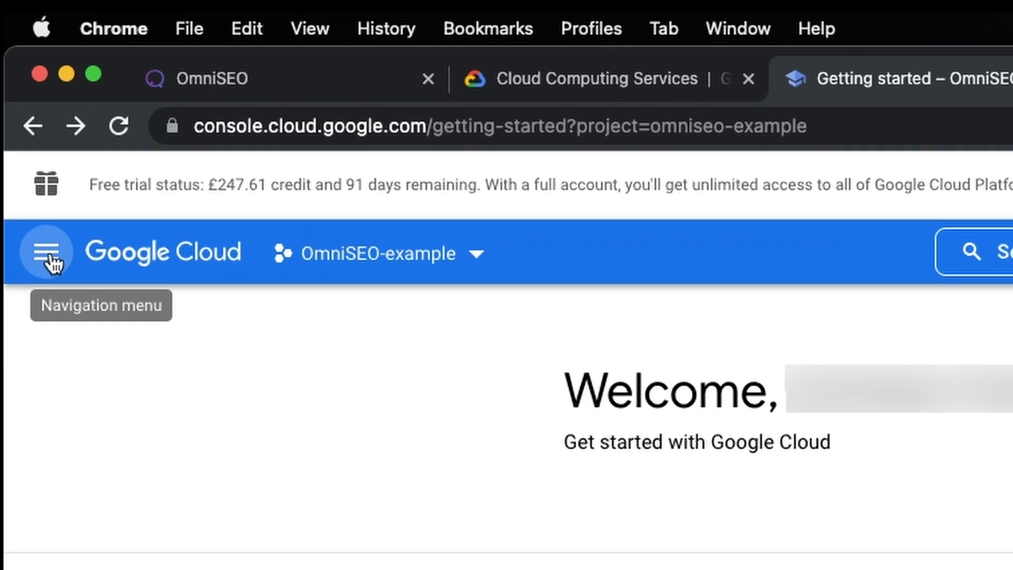
Open the enabled APIs and services of the OmniSEO-example project and go to the API Library for enabling more.
left_click(47, 252)
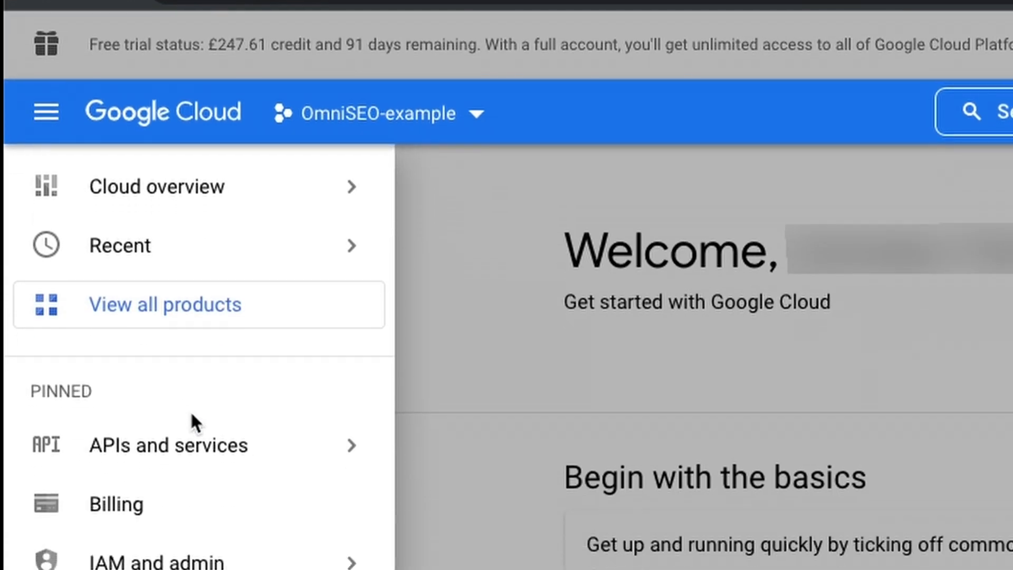
mouse_move(233, 358)
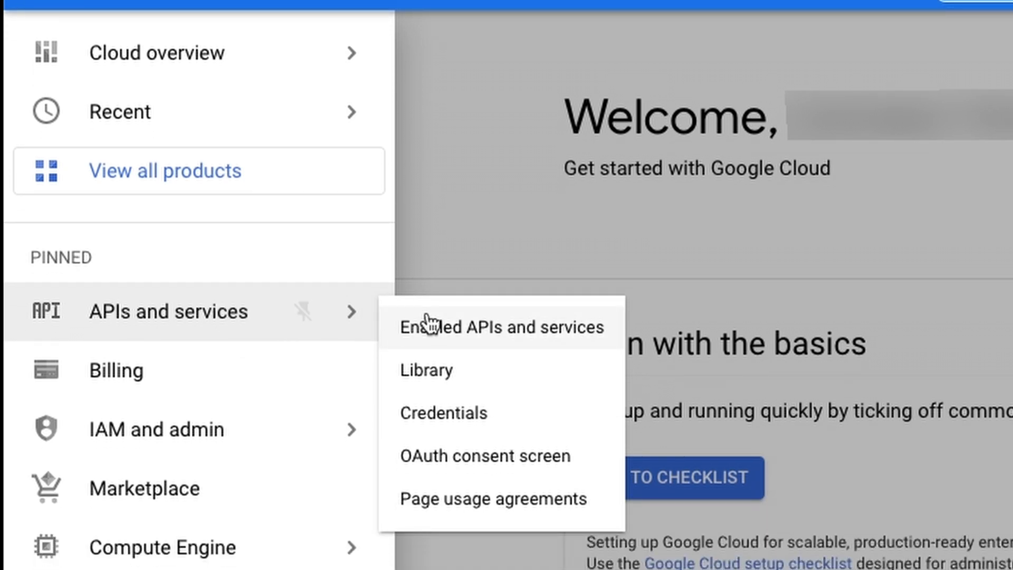
left_click(525, 332)
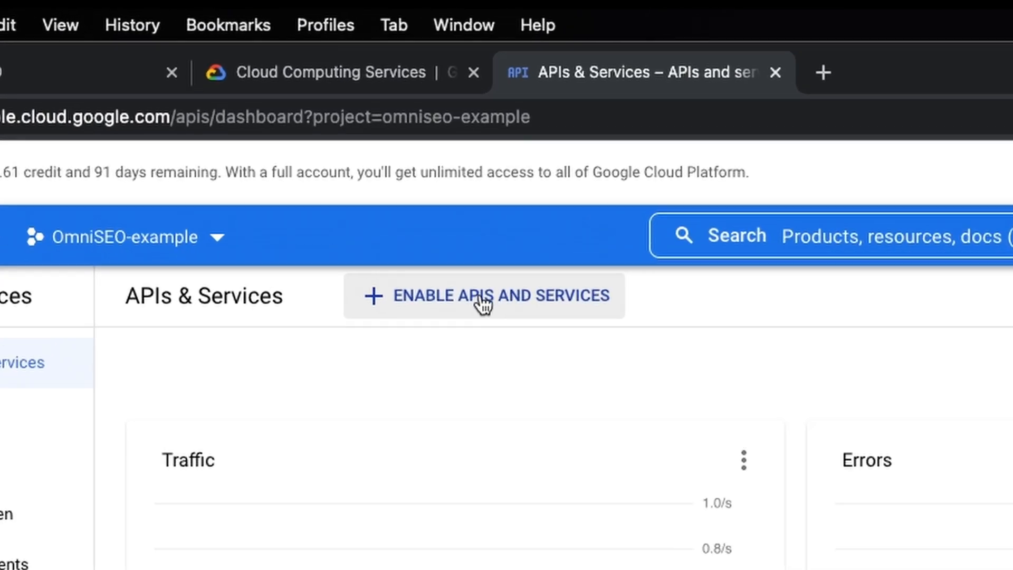
left_click(481, 320)
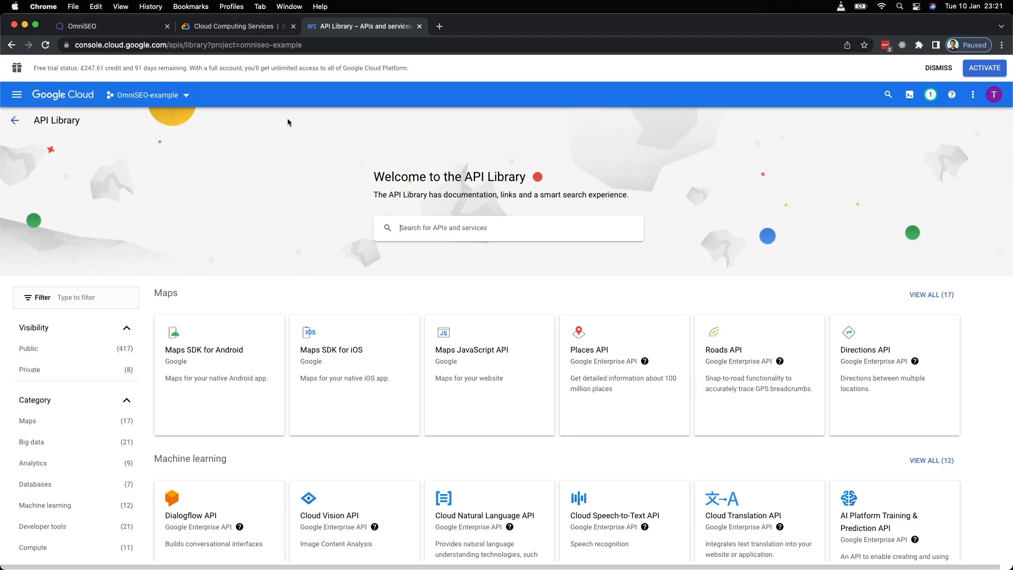
Search the API Library for "indexing api" and enable the Indexing API for the project.
left_click(447, 233)
type("indexing ")
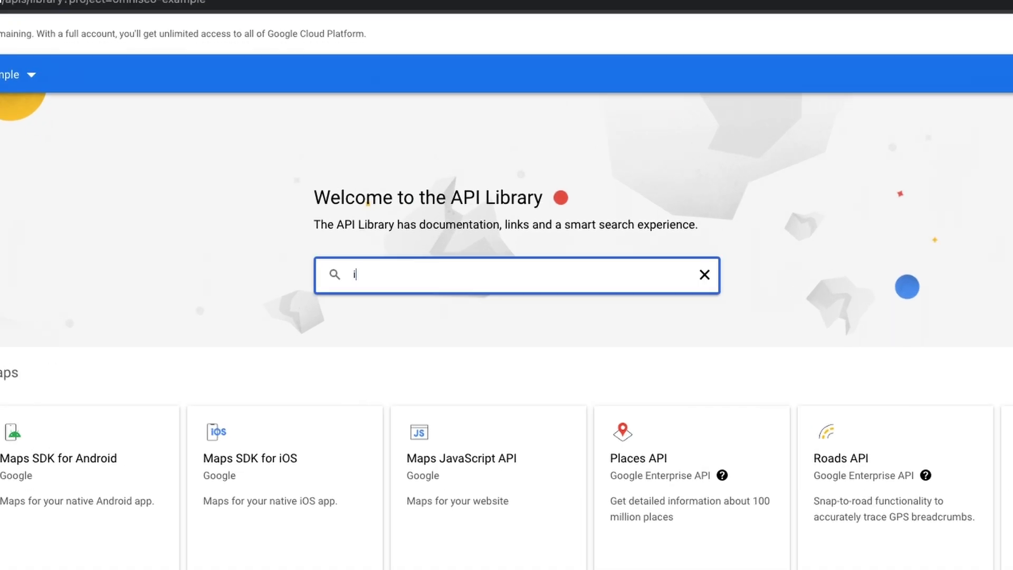
type("api")
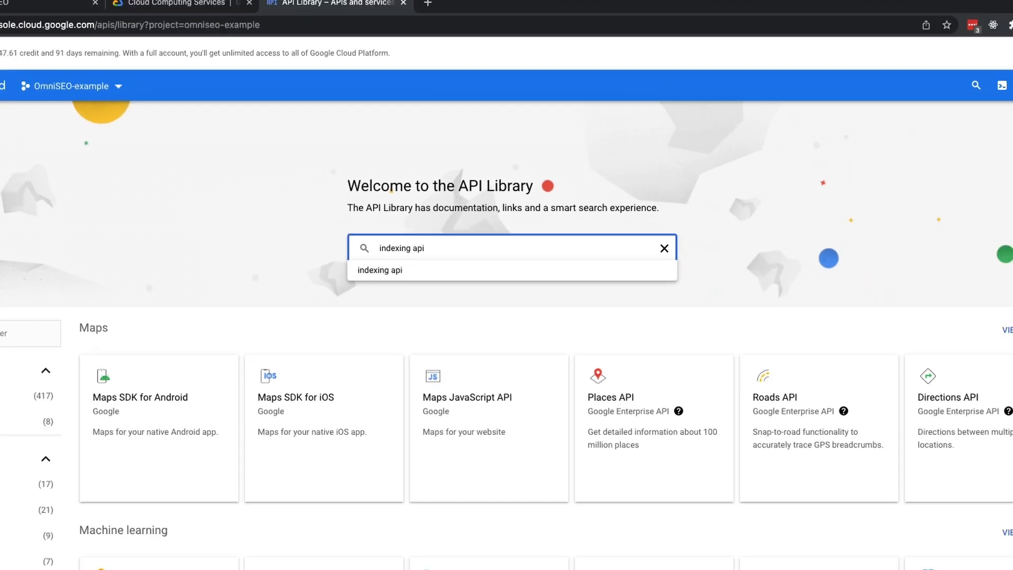
key("Return")
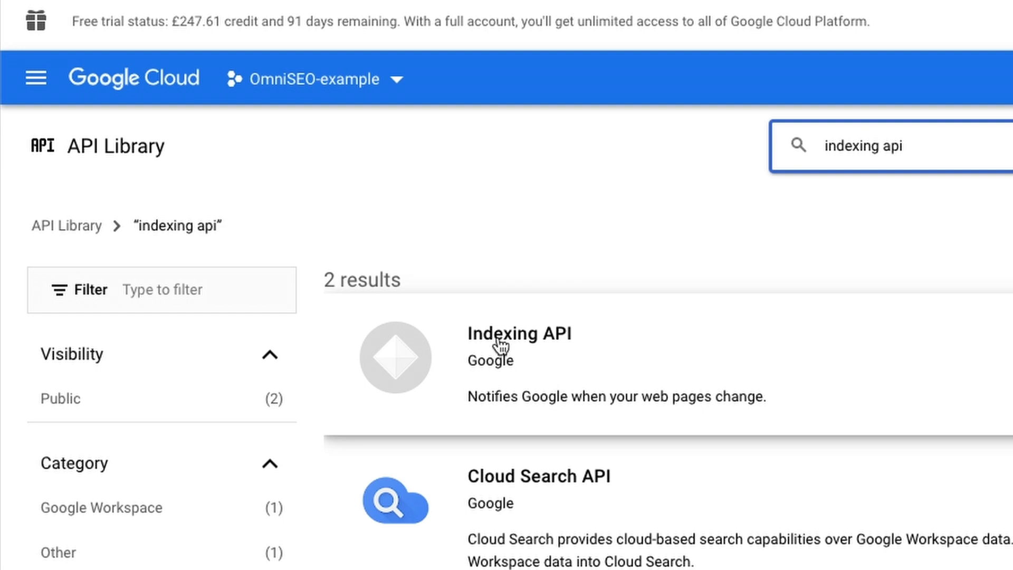
left_click(500, 345)
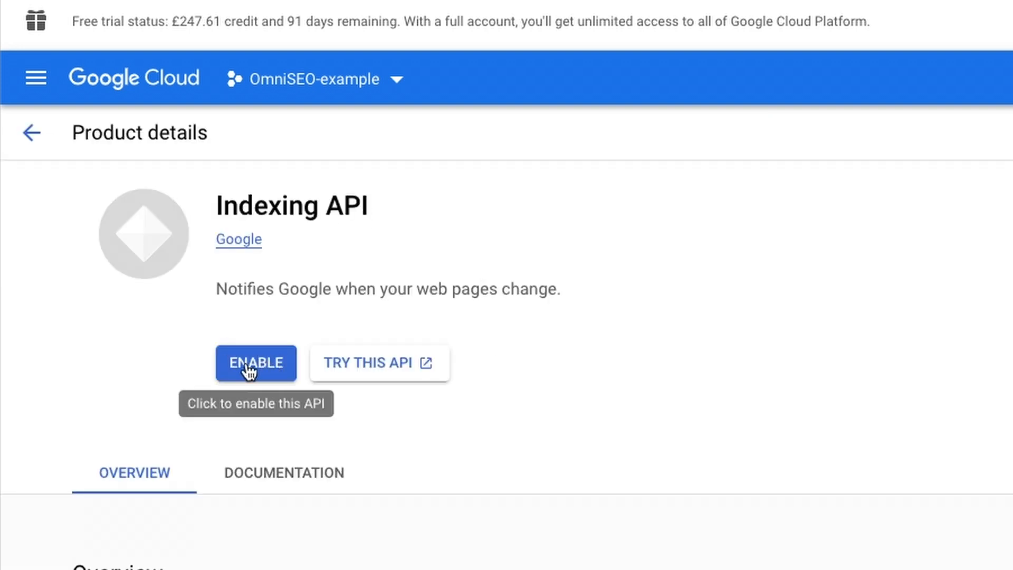
left_click(248, 371)
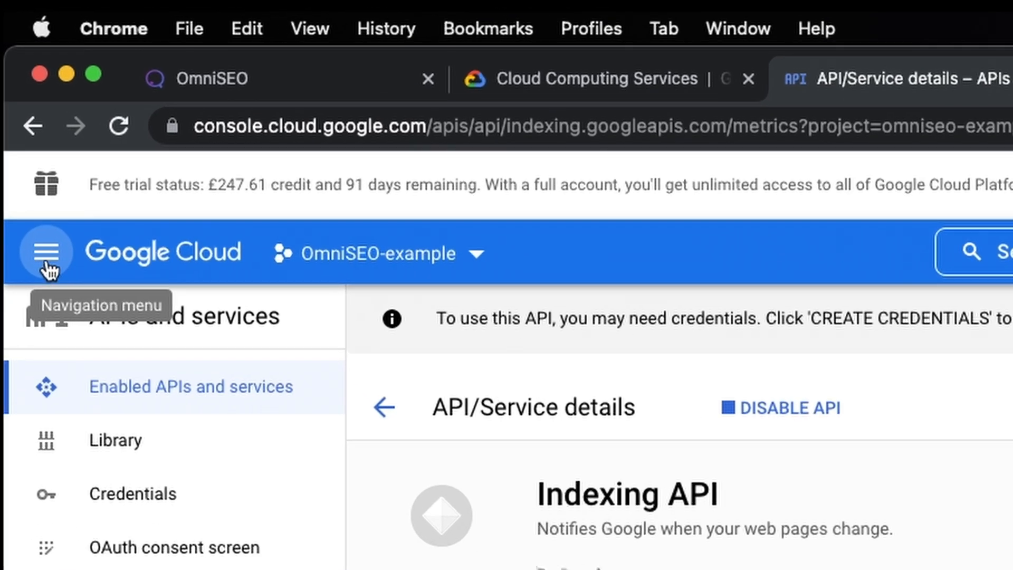
Go to the project's service accounts under IAM and admin and begin creating a service account.
left_click(17, 95)
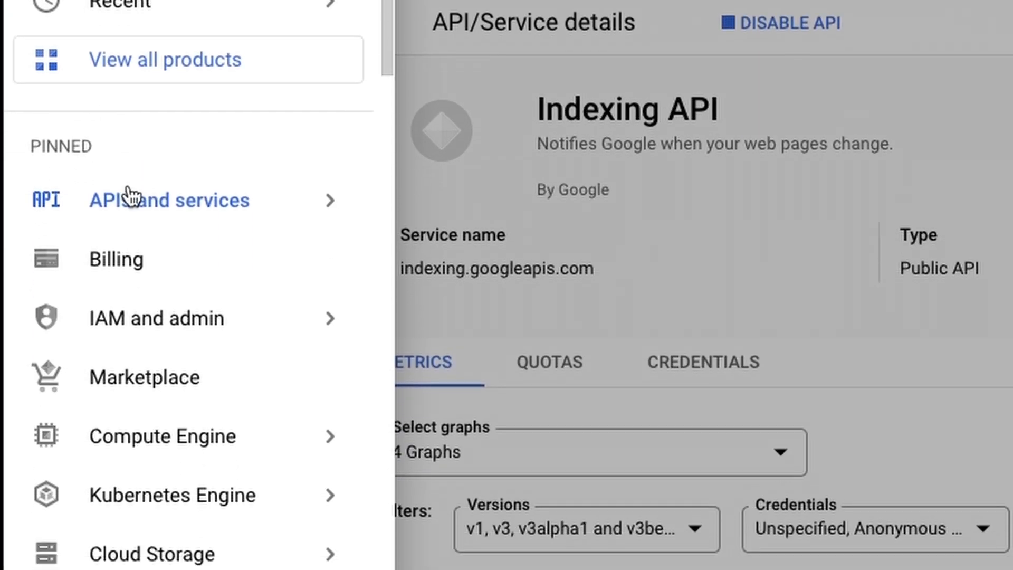
mouse_move(190, 259)
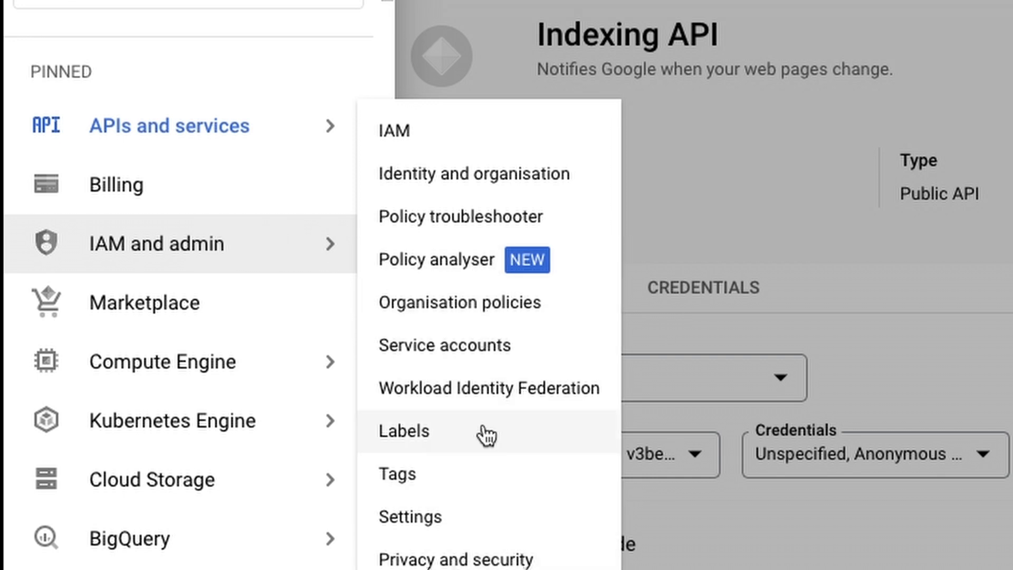
left_click(464, 348)
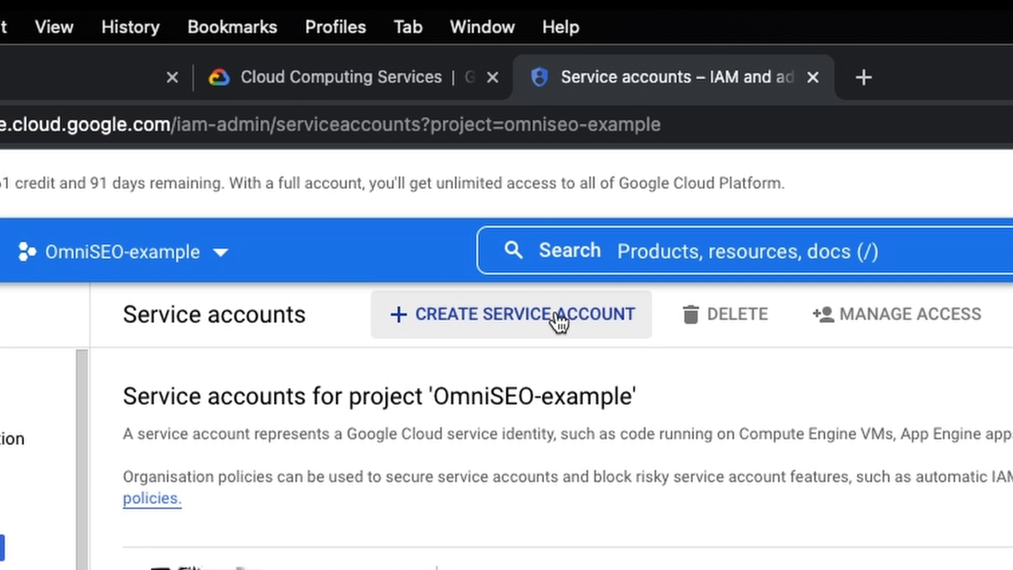
left_click(546, 311)
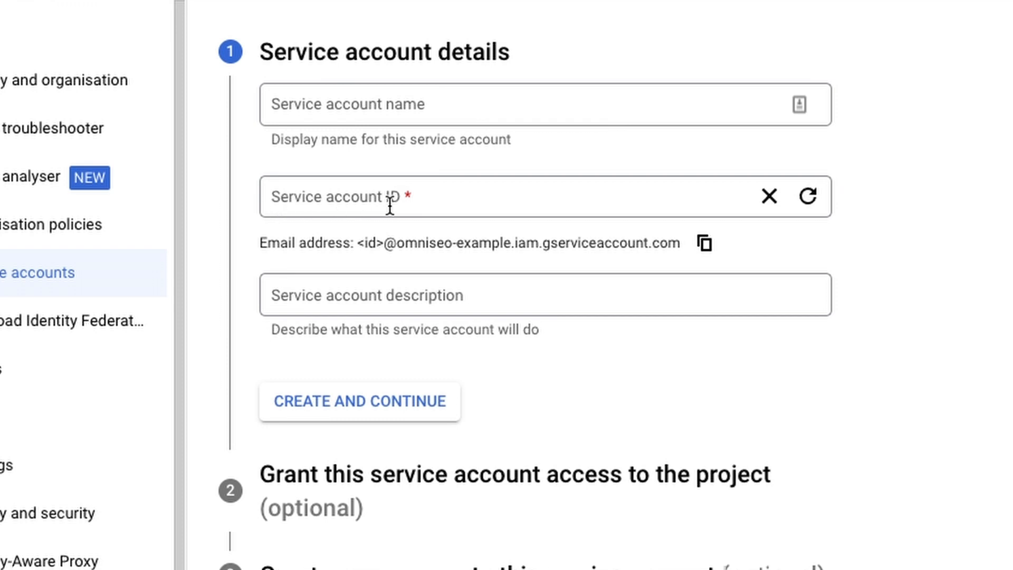
Create the service account with the ID omniseo-example-svc-acc, skipping the optional role and user access settings.
left_click(362, 206)
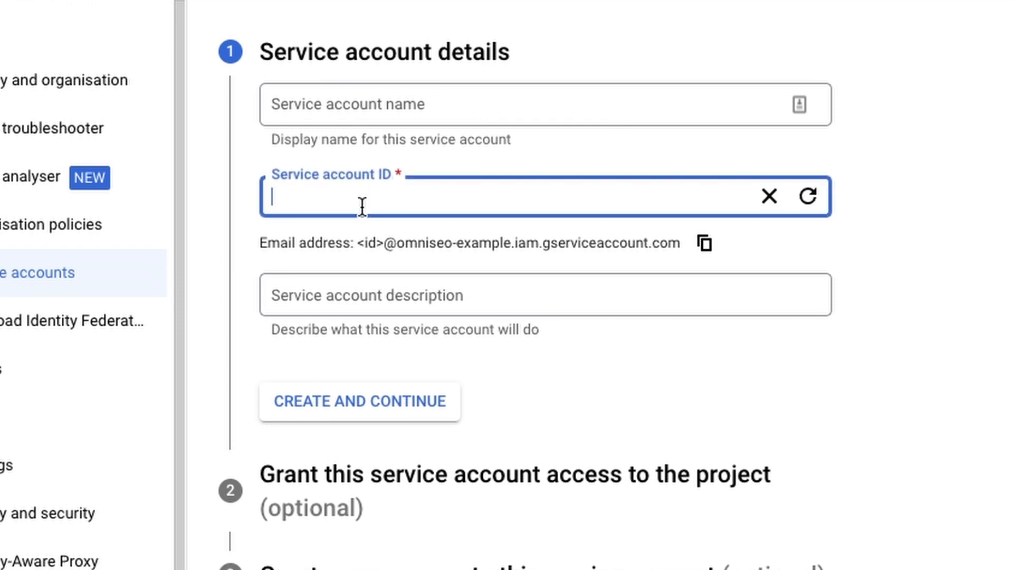
type("omniseo")
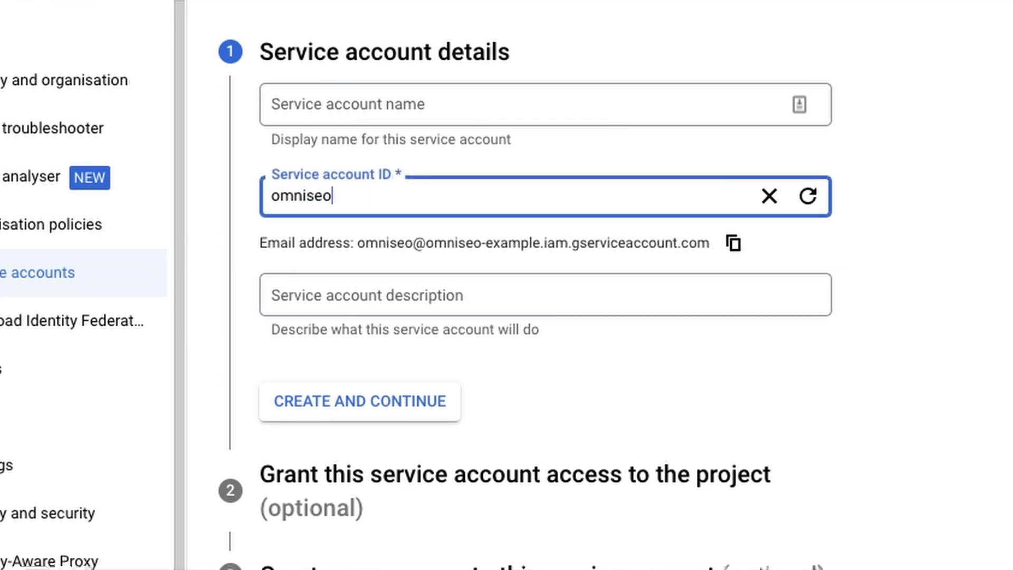
type("-ex")
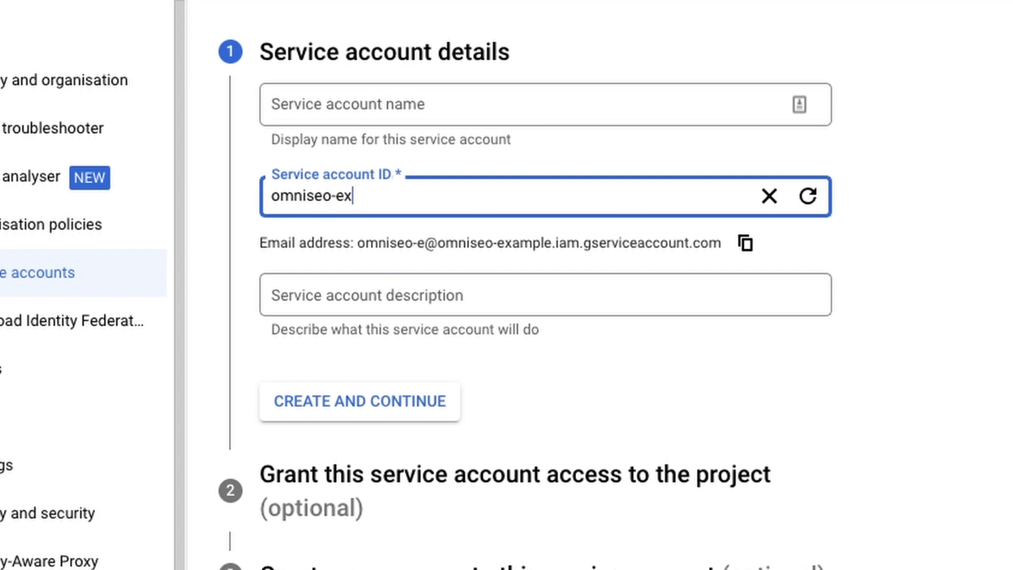
type("ample-svc")
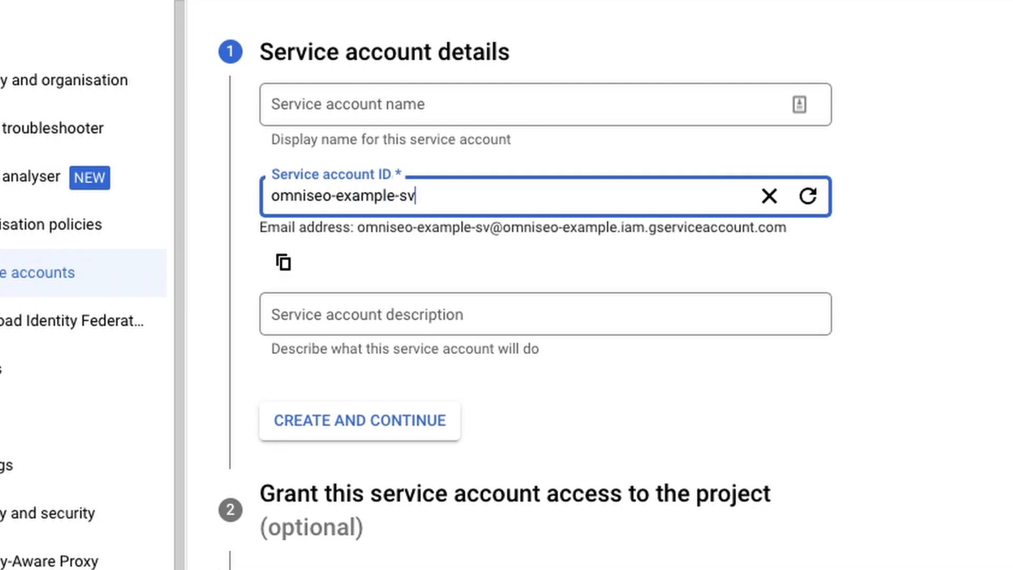
type("-acc")
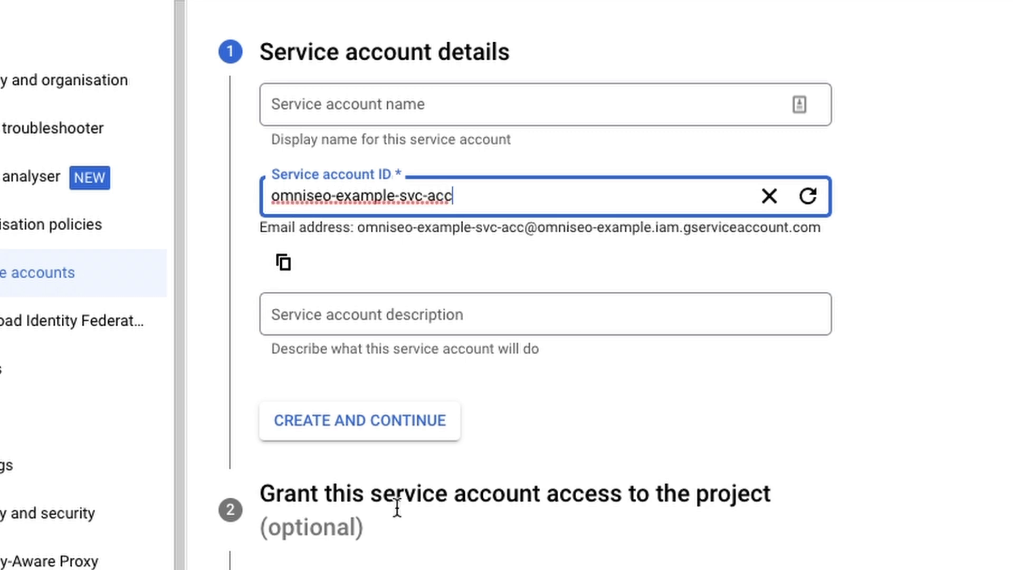
left_click(364, 419)
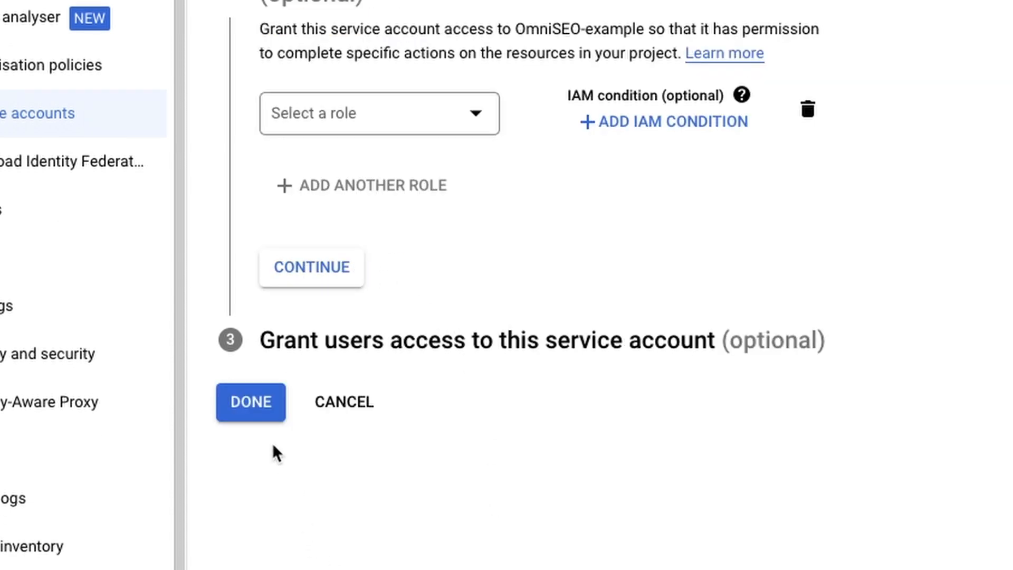
left_click(251, 407)
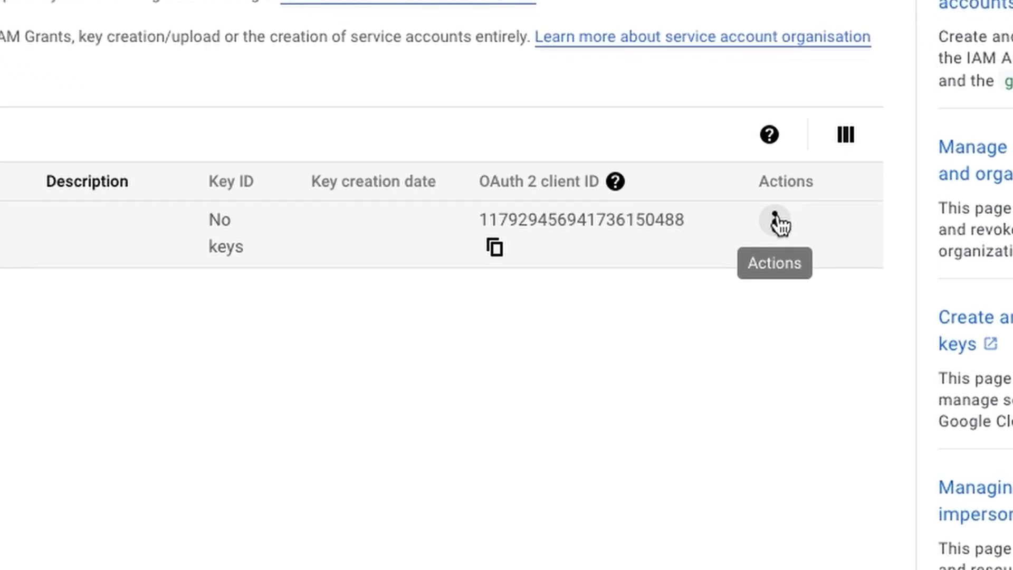
Open key management for the omniseo-example-svc-acc service account and create a new private key of type JSON.
left_click(774, 228)
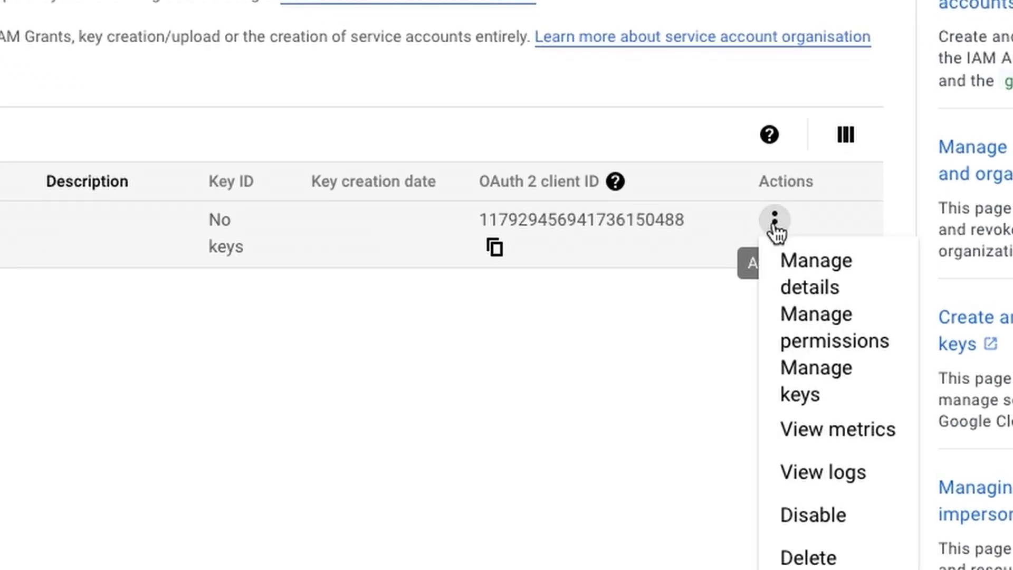
left_click(824, 390)
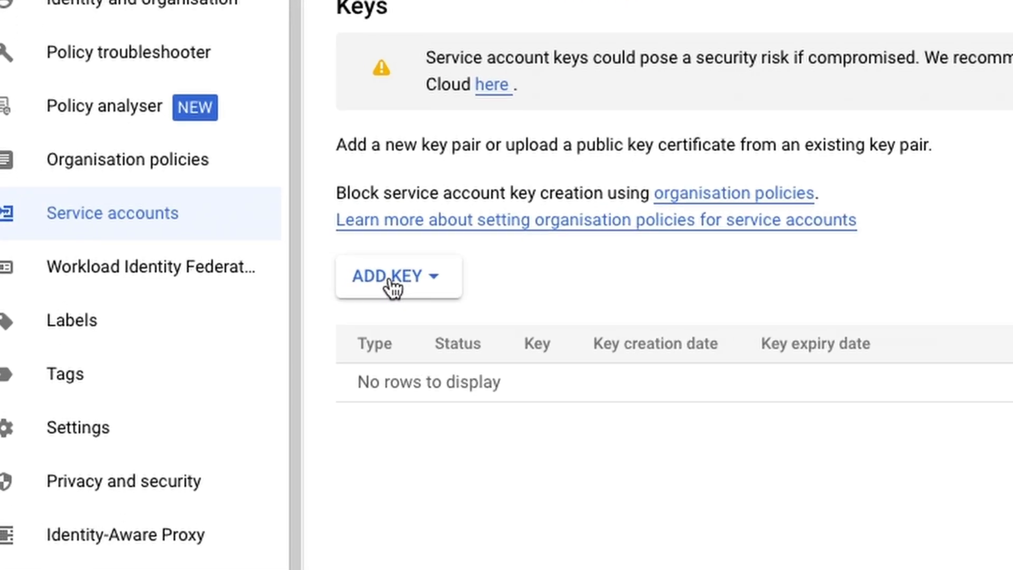
left_click(248, 283)
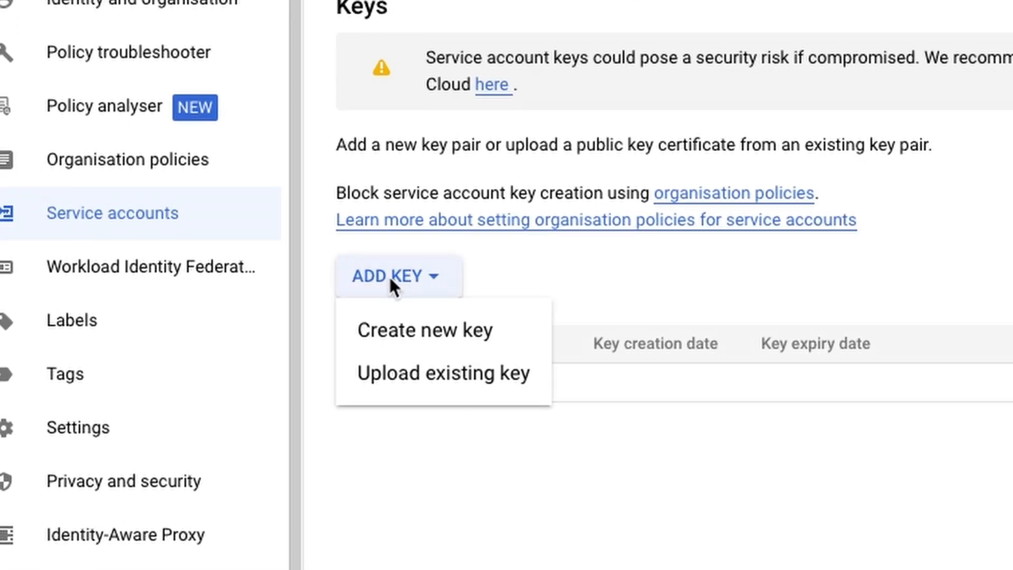
left_click(414, 331)
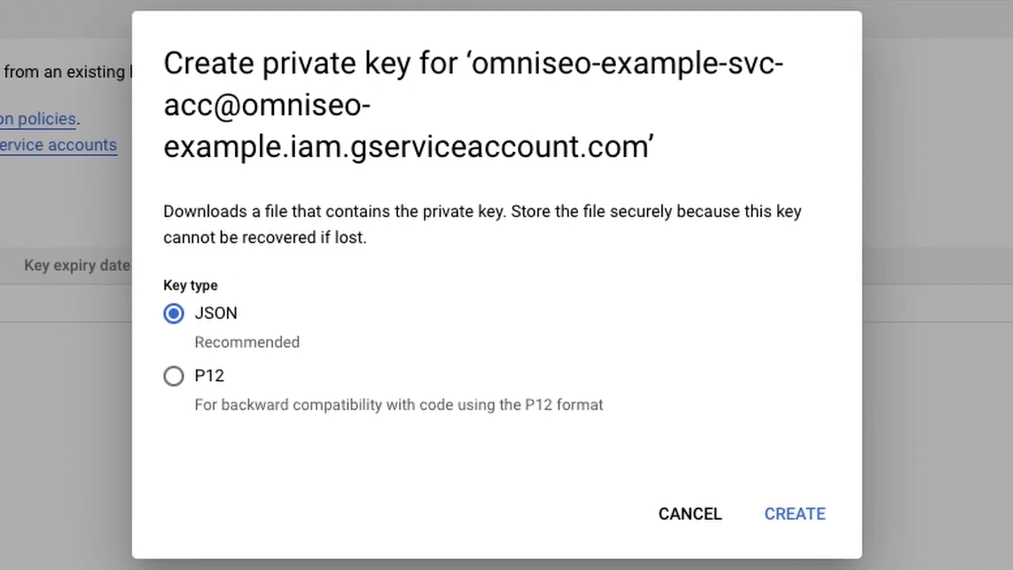
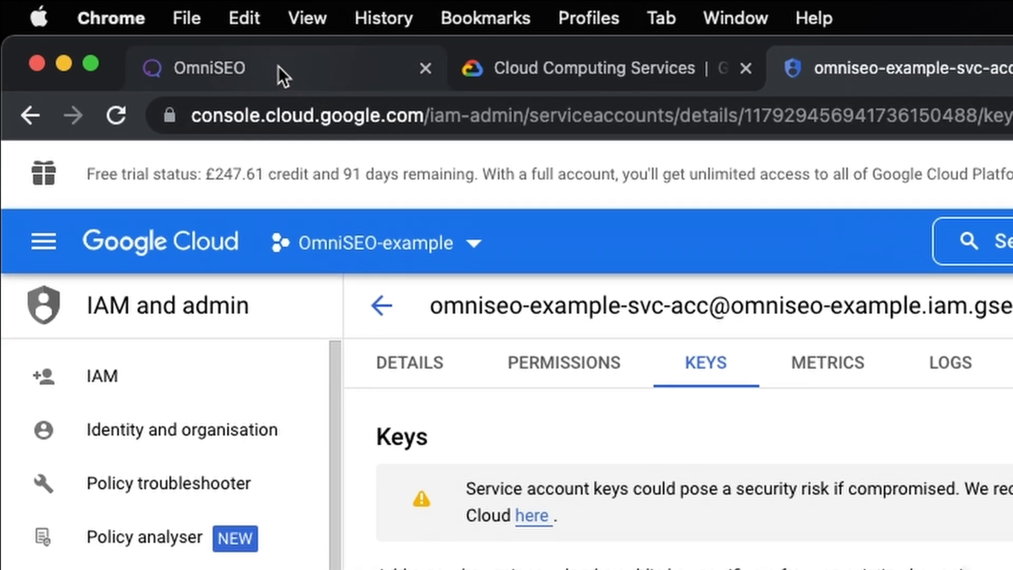
Switch to OmniSEO, upload omniseo-example-7ebacfb7a302.json from Downloads as the service account key and create the service account.
left_click(231, 58)
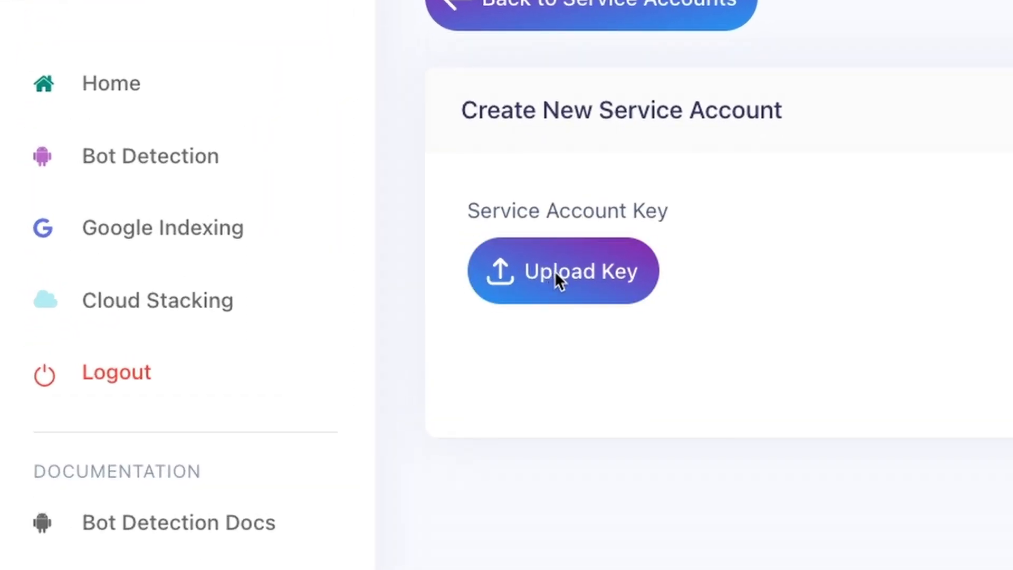
left_click(555, 270)
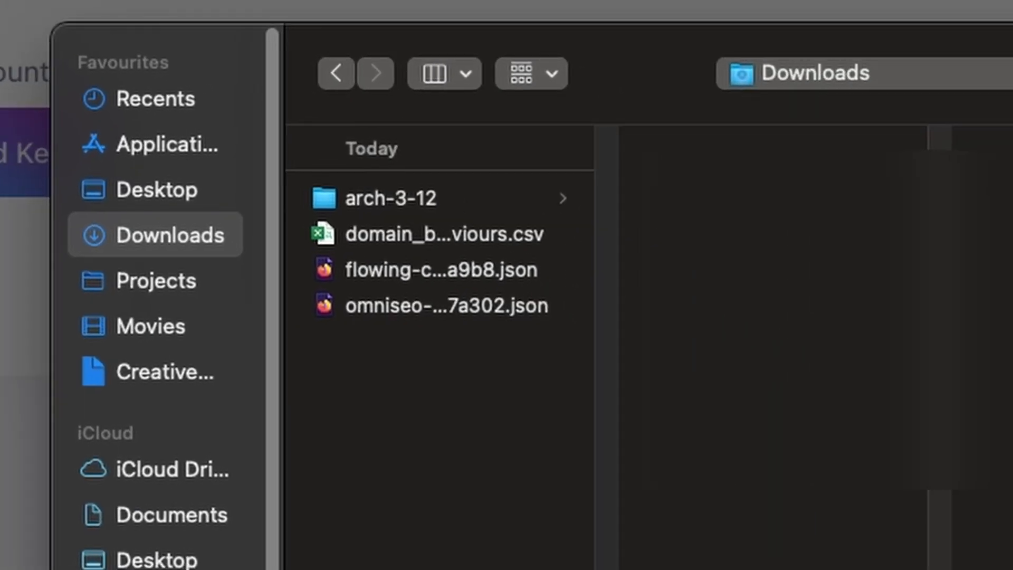
left_click(383, 307)
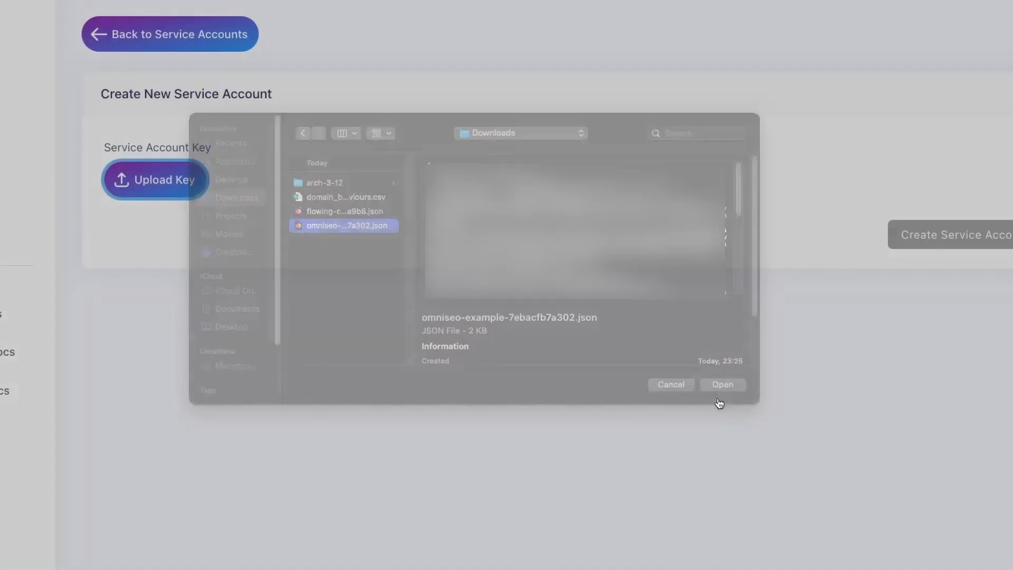
left_click(812, 439)
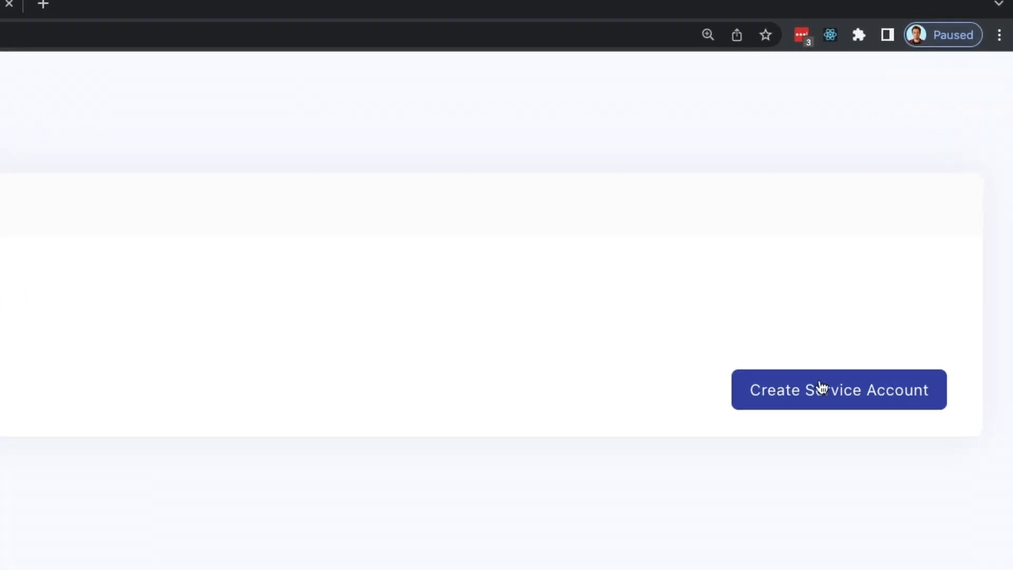
left_click(771, 434)
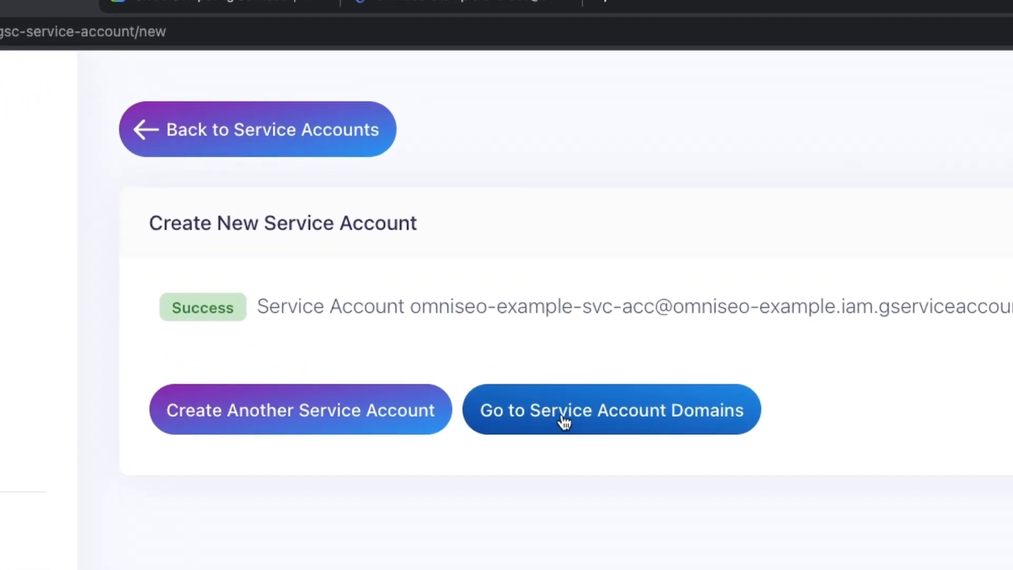
left_click(649, 409)
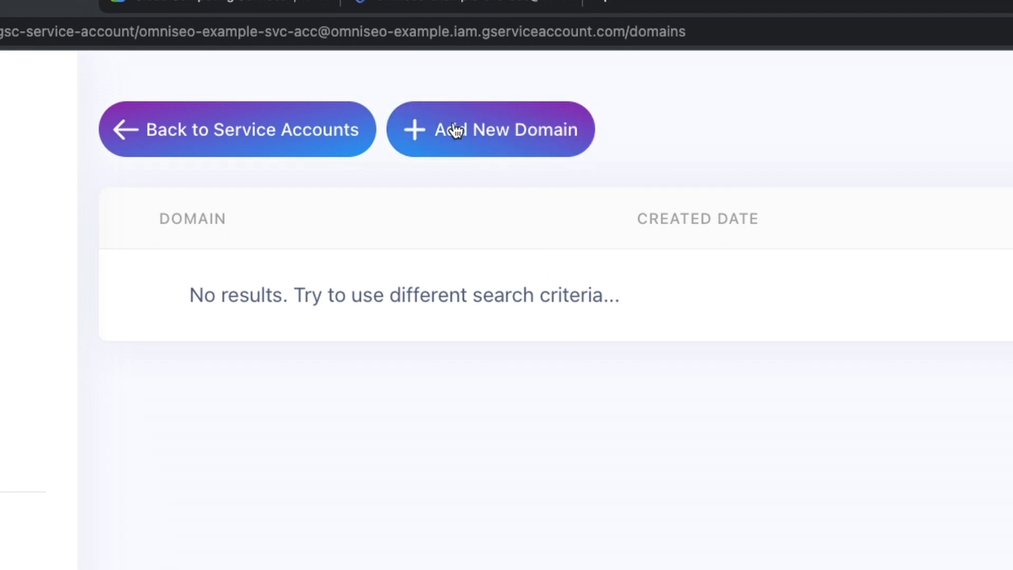
left_click(499, 135)
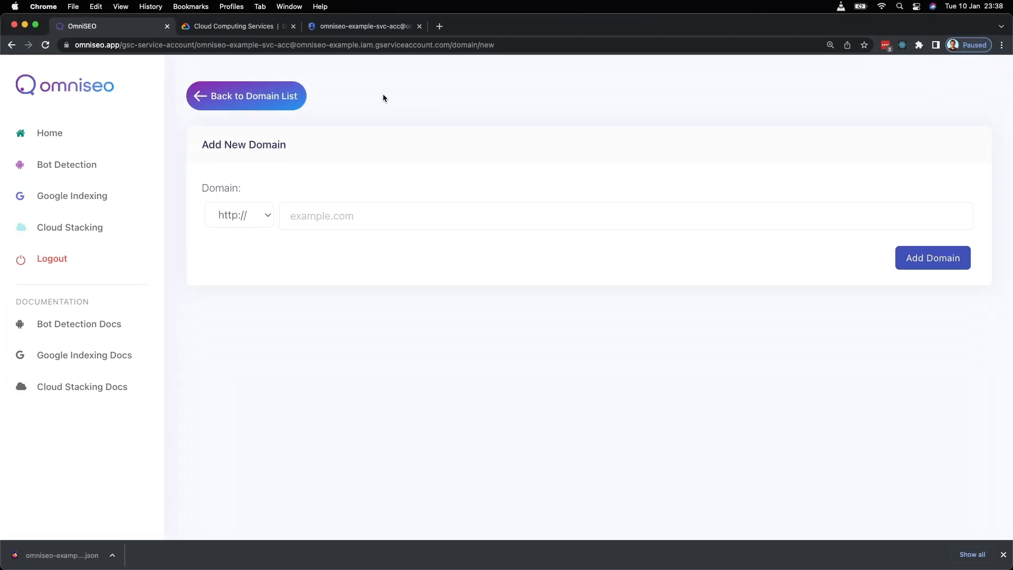
left_click(334, 217)
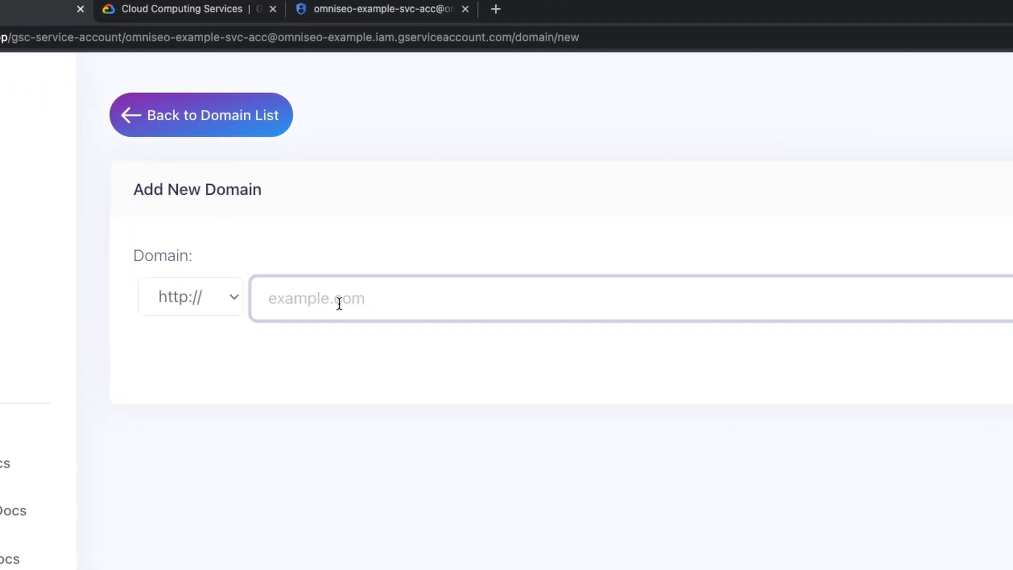
type("example")
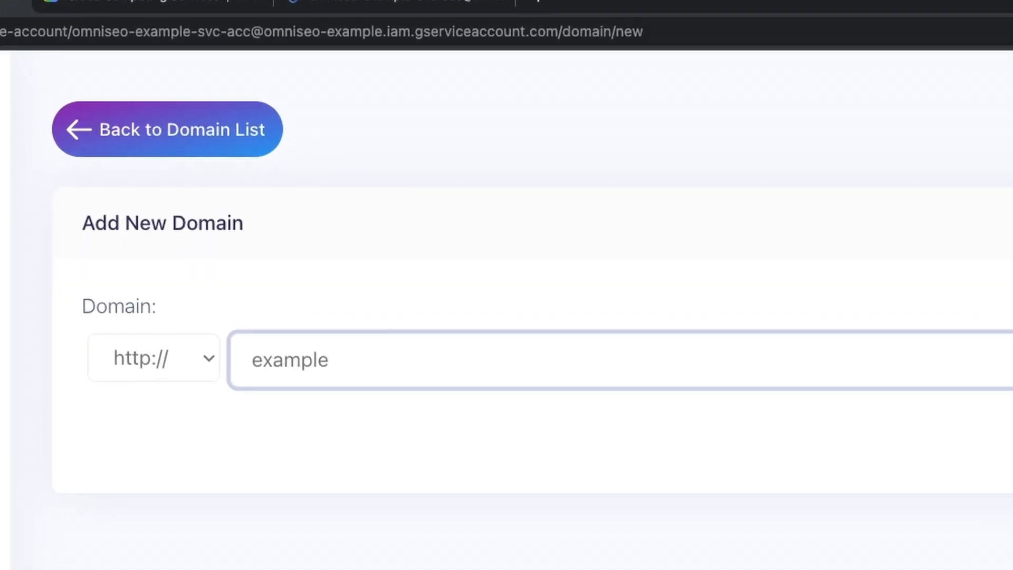
type(".omniseo.app")
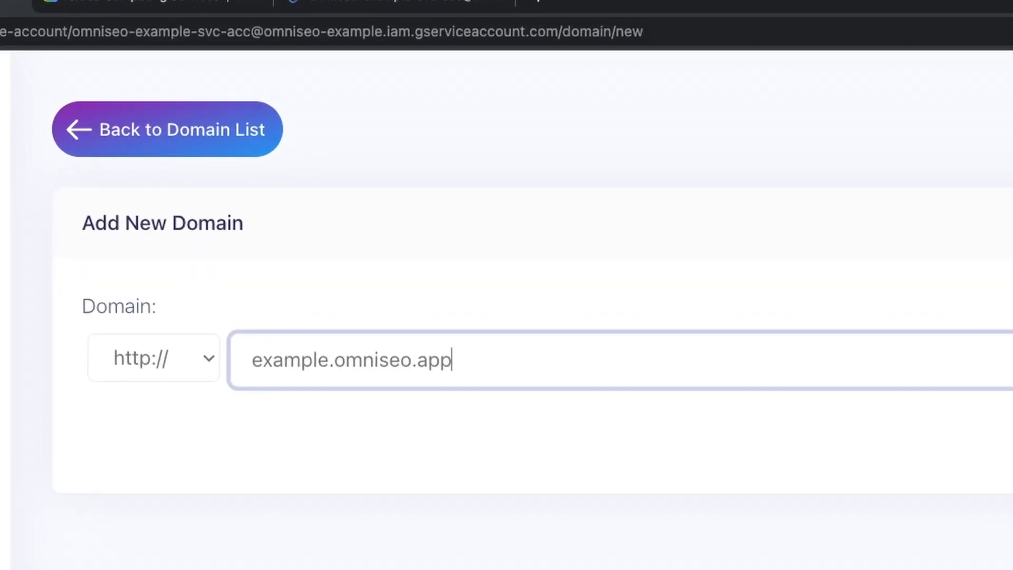
left_click(128, 359)
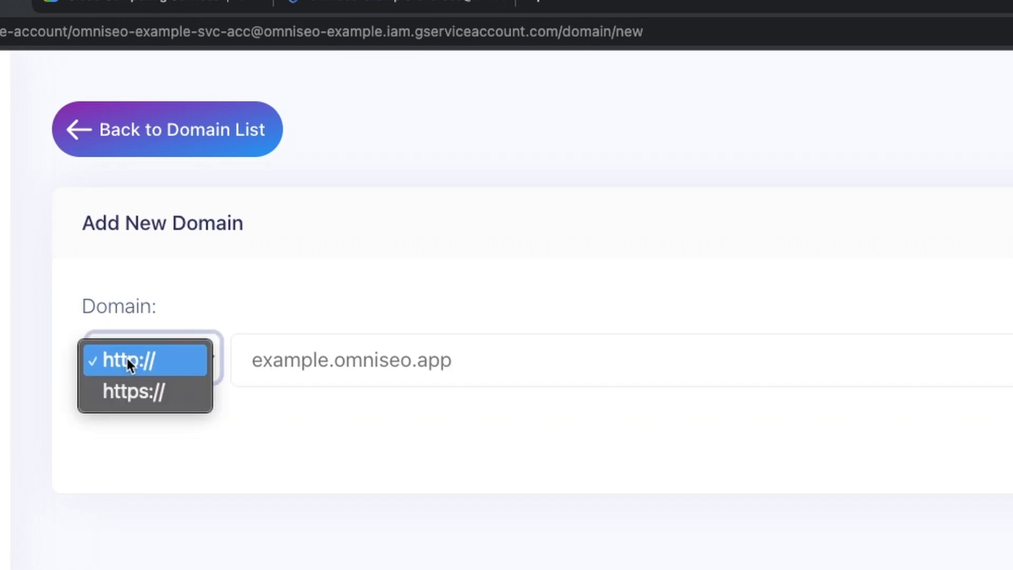
left_click(132, 401)
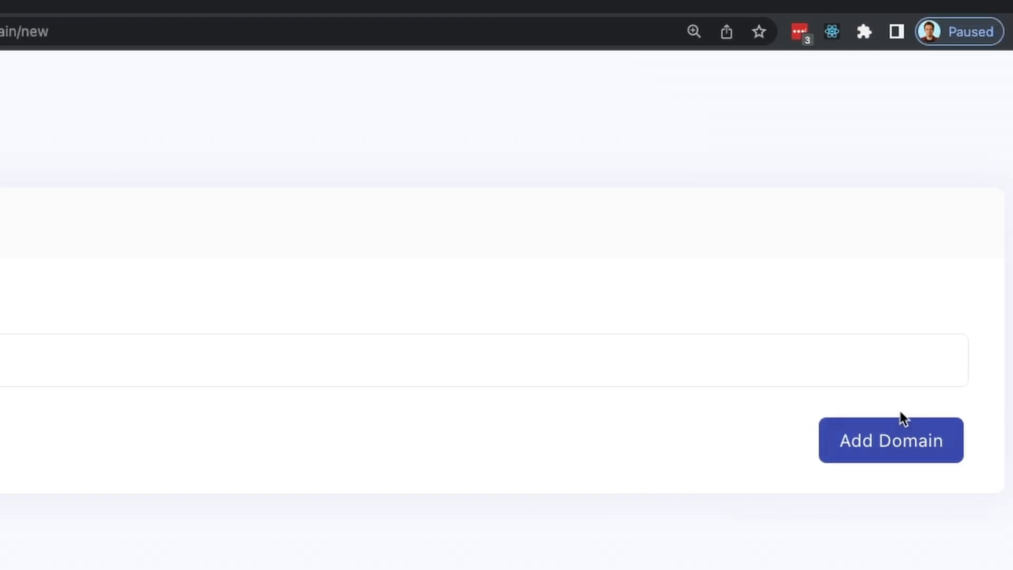
left_click(871, 443)
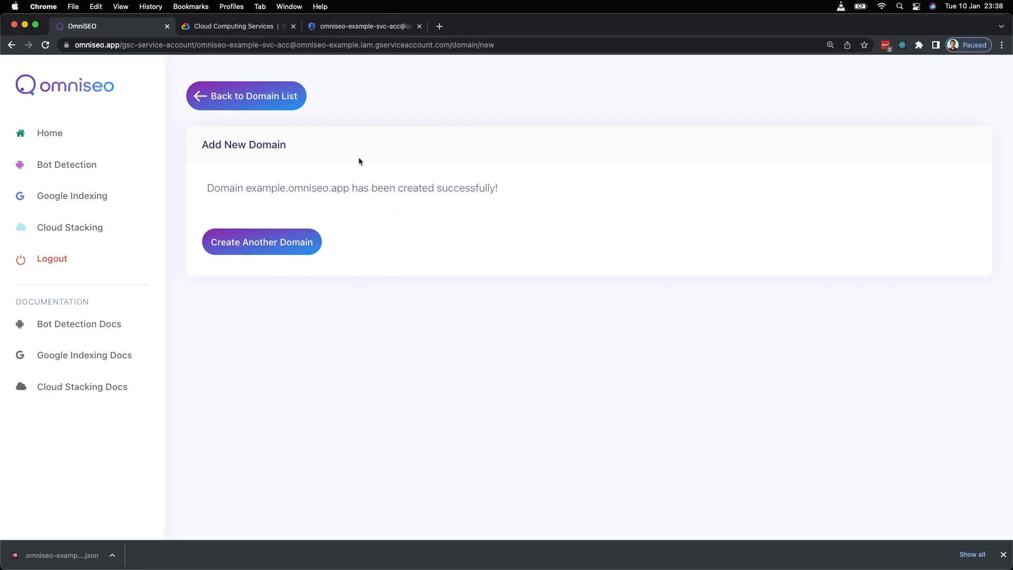
Open the URL list of the example.omniseo.app domain, copy the domain name and load that site in a new browser tab.
left_click(254, 96)
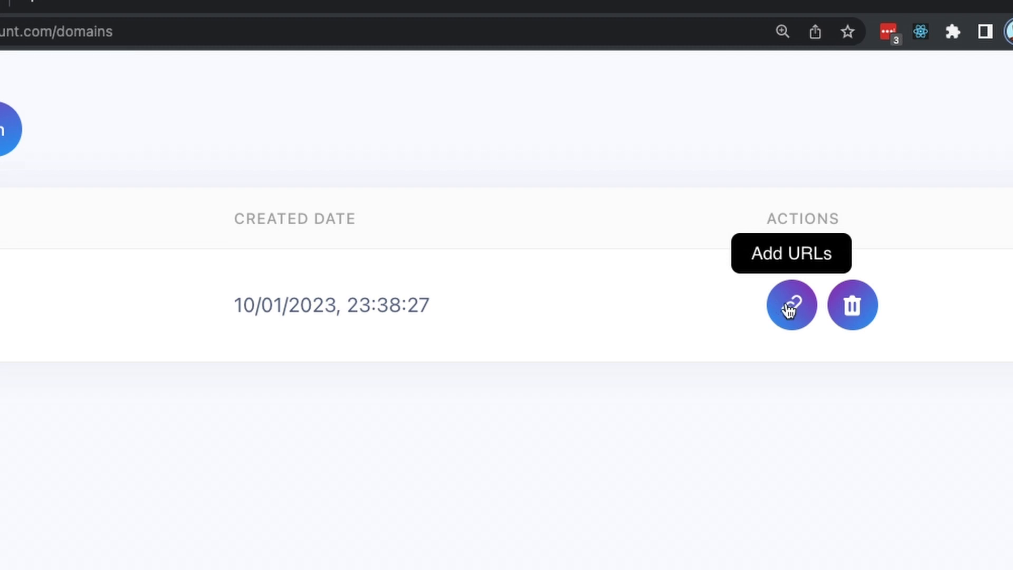
left_click(790, 306)
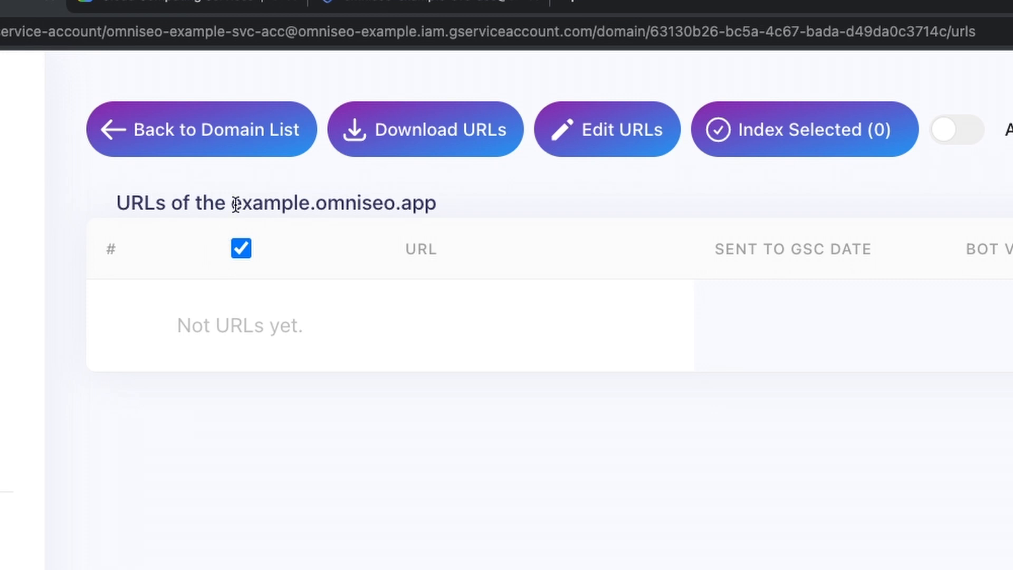
left_click_drag(236, 204, 453, 209)
key("super+c")
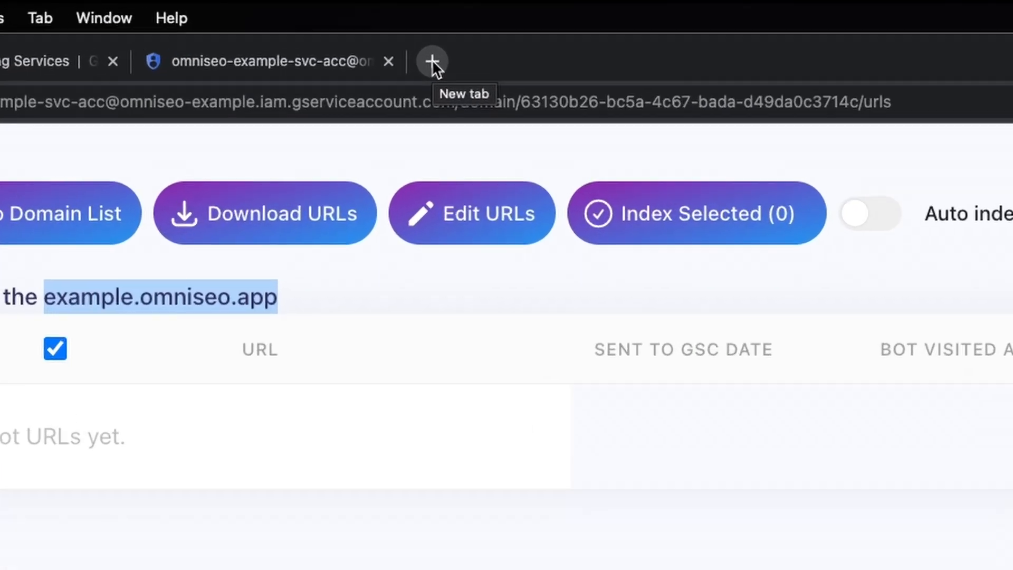
left_click(440, 26)
key("super+v")
key("Return")
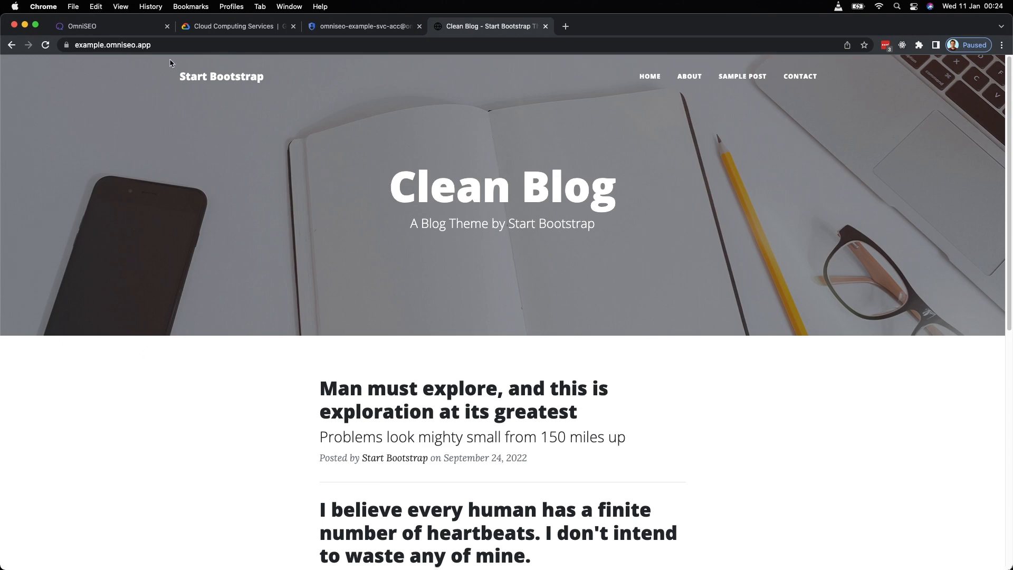
left_click(160, 46)
left_click(161, 45)
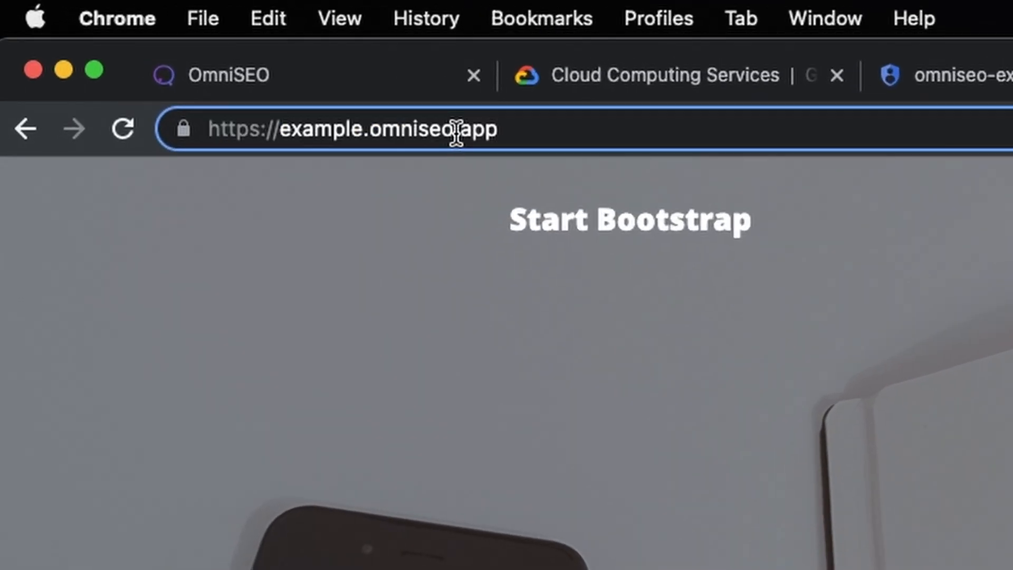
type("/")
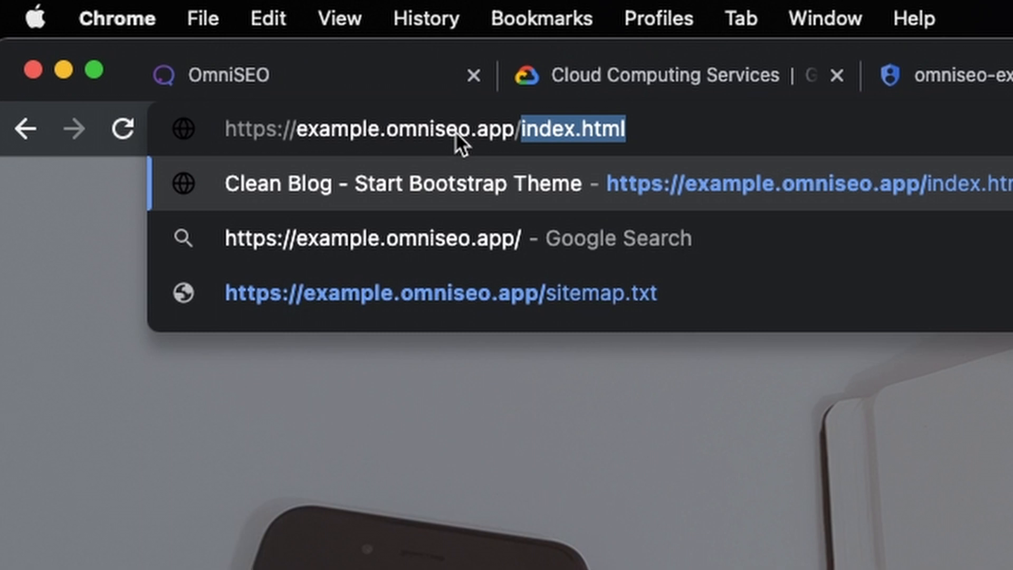
type("sitem")
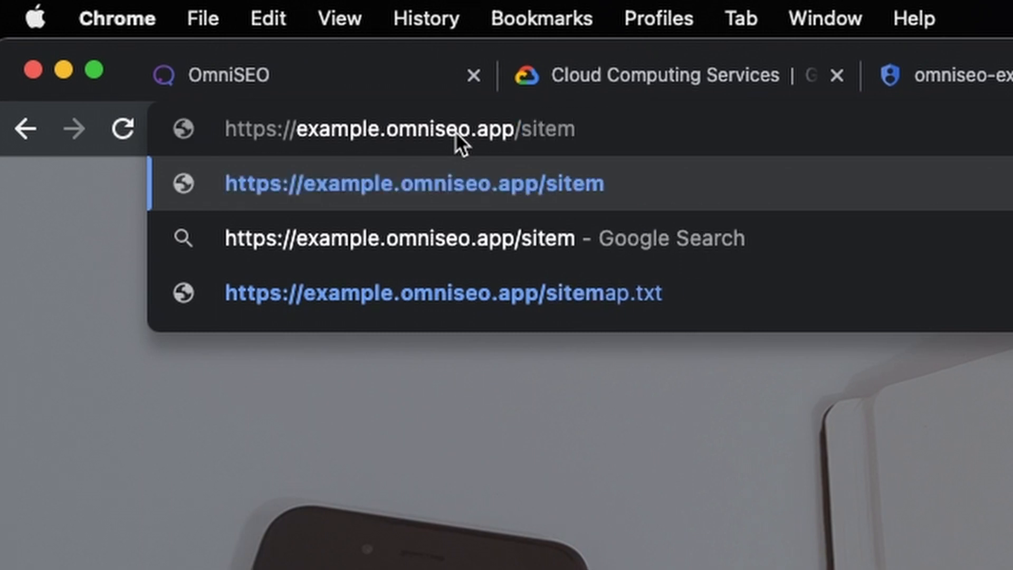
type("ap.txt")
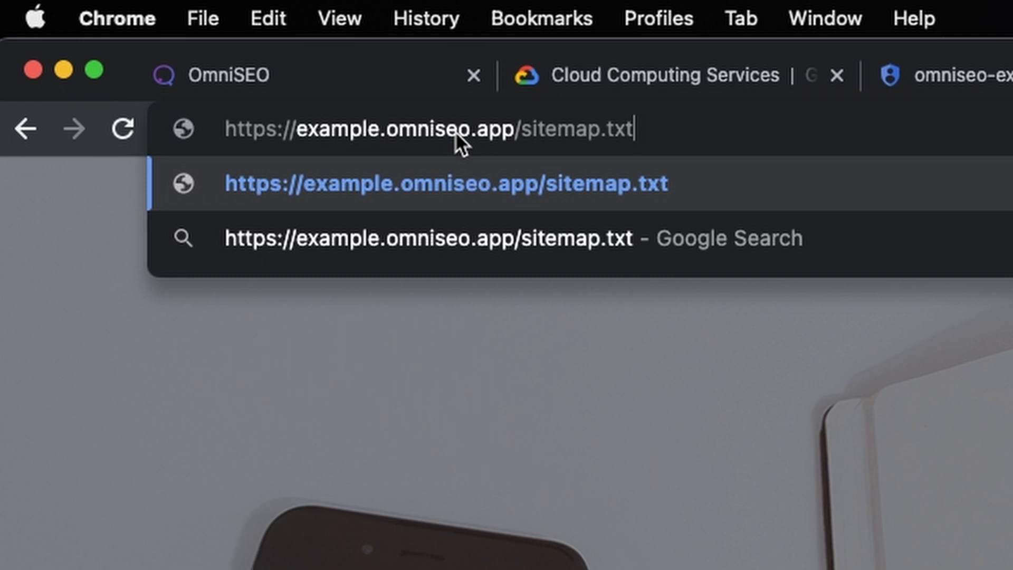
key("Return")
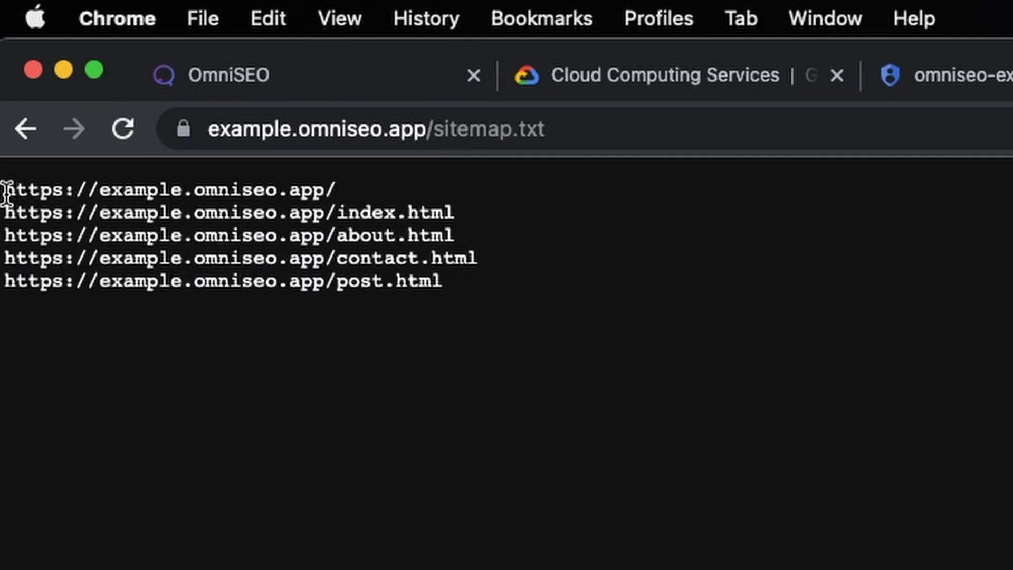
left_click_drag(482, 171, 583, 285)
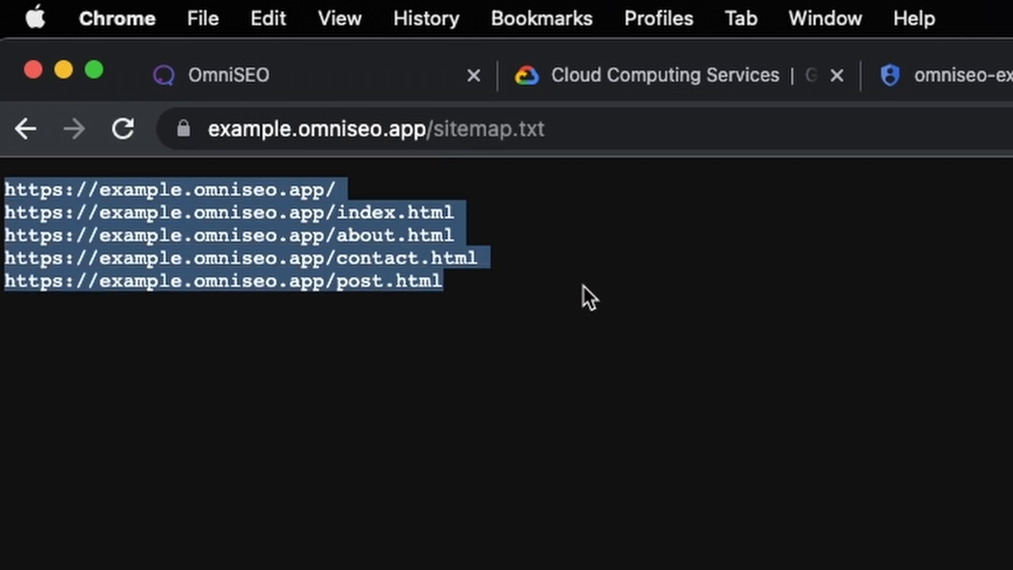
left_click(572, 366)
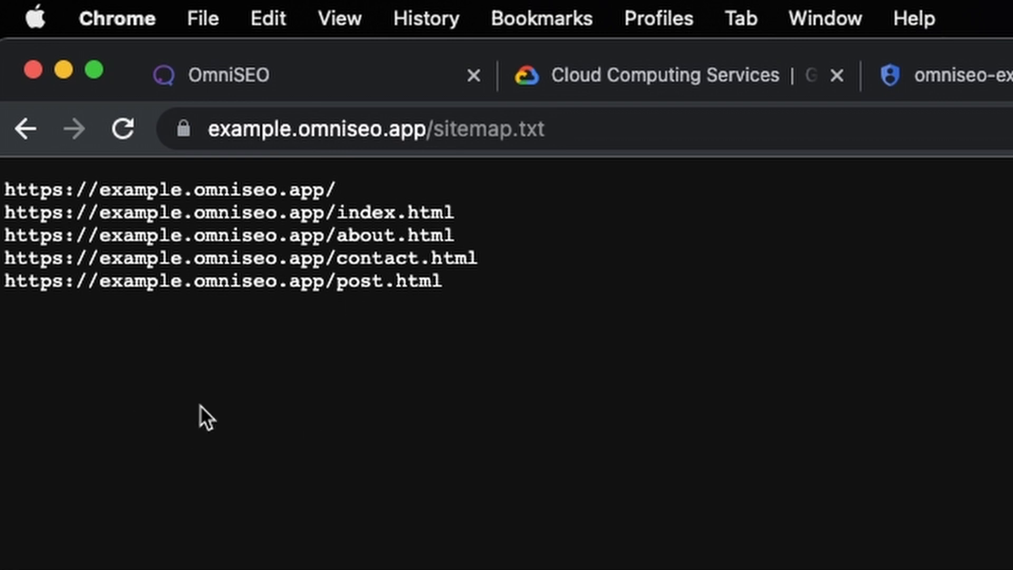
left_click_drag(8, 184, 476, 293)
left_click(682, 345)
Return to OmniSEO and download the URLs of example.omniseo.app from the website's sitemap.txt.
left_click(275, 78)
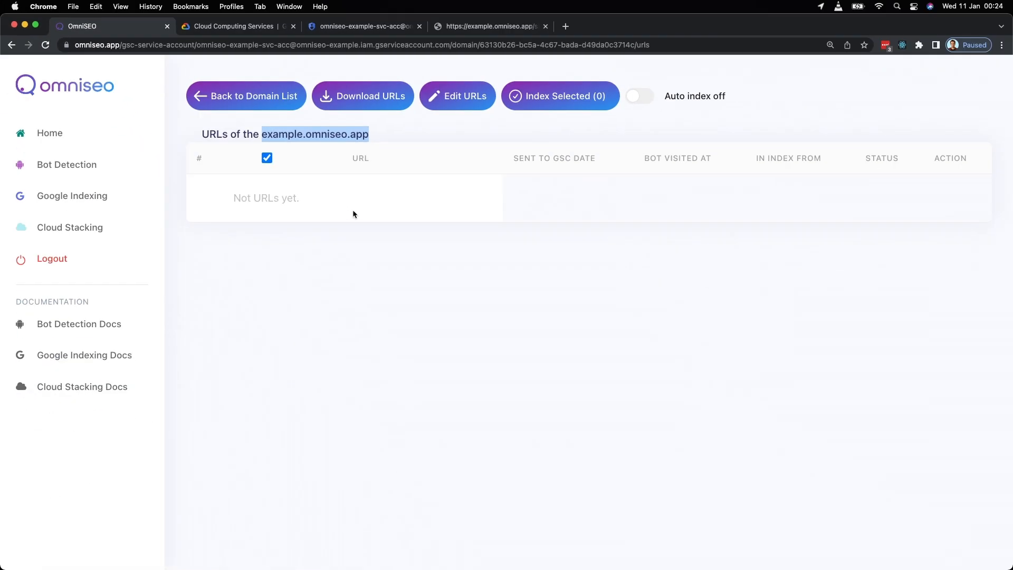
left_click(731, 438)
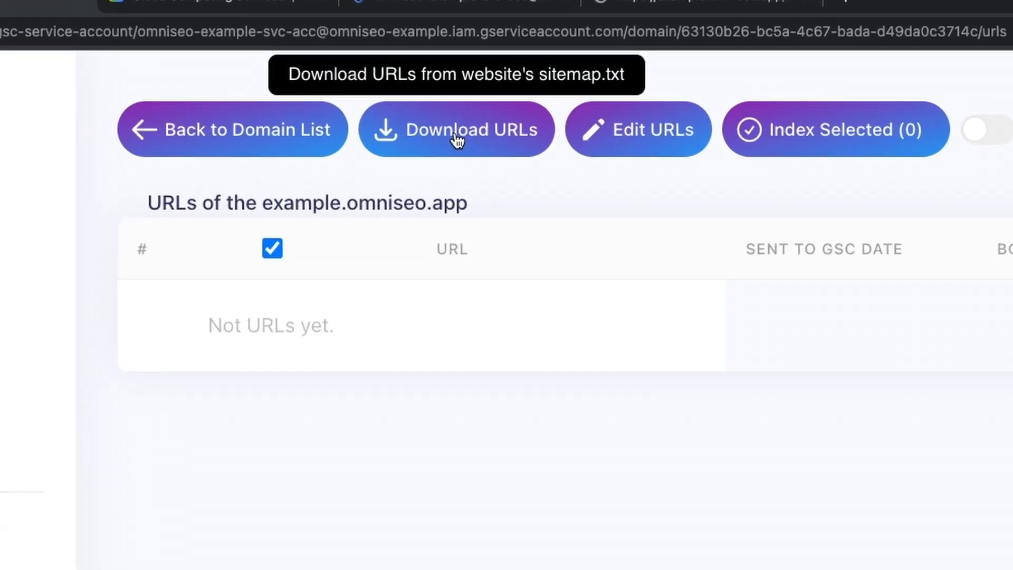
left_click(457, 140)
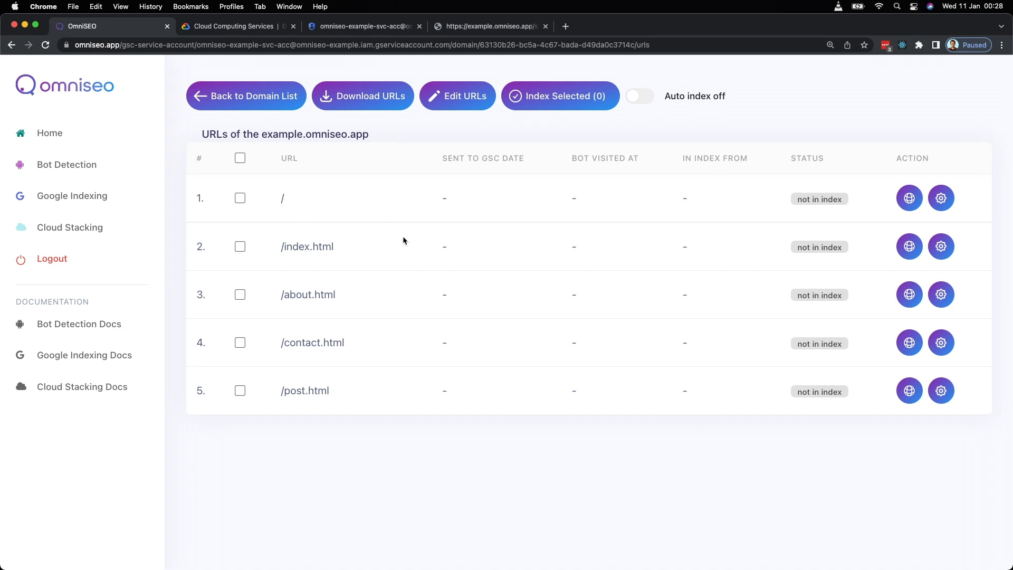
left_click_drag(262, 133, 372, 135)
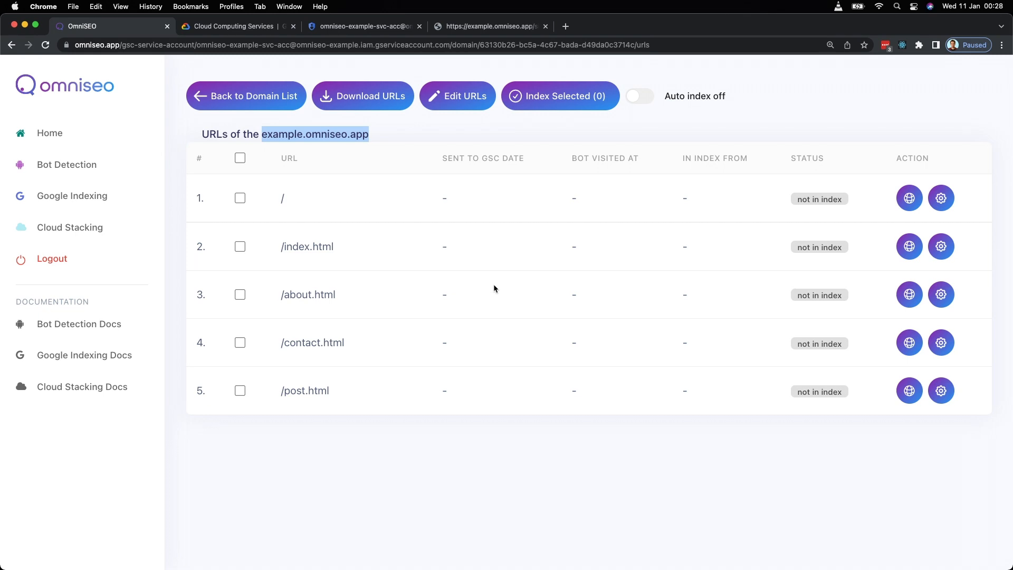
left_click(494, 288)
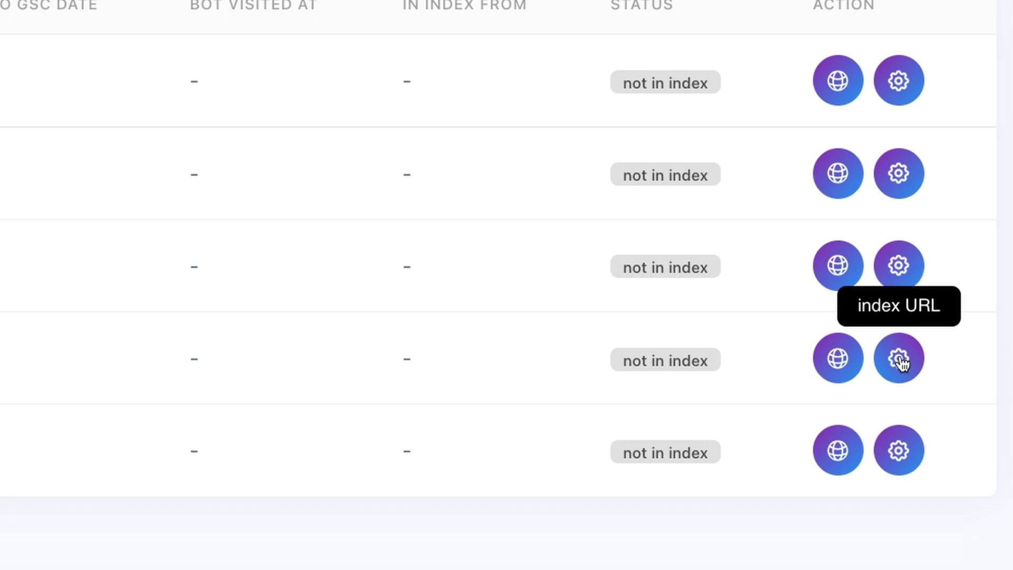
Try to index the /contact.html URL and read the heading of the resulting dialog.
left_click(900, 360)
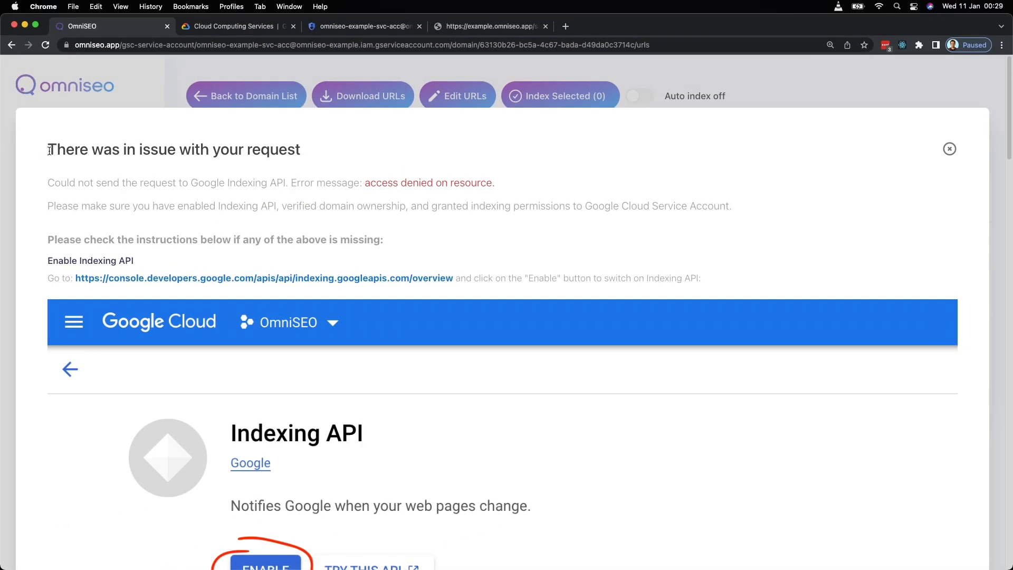
left_click_drag(50, 150, 318, 153)
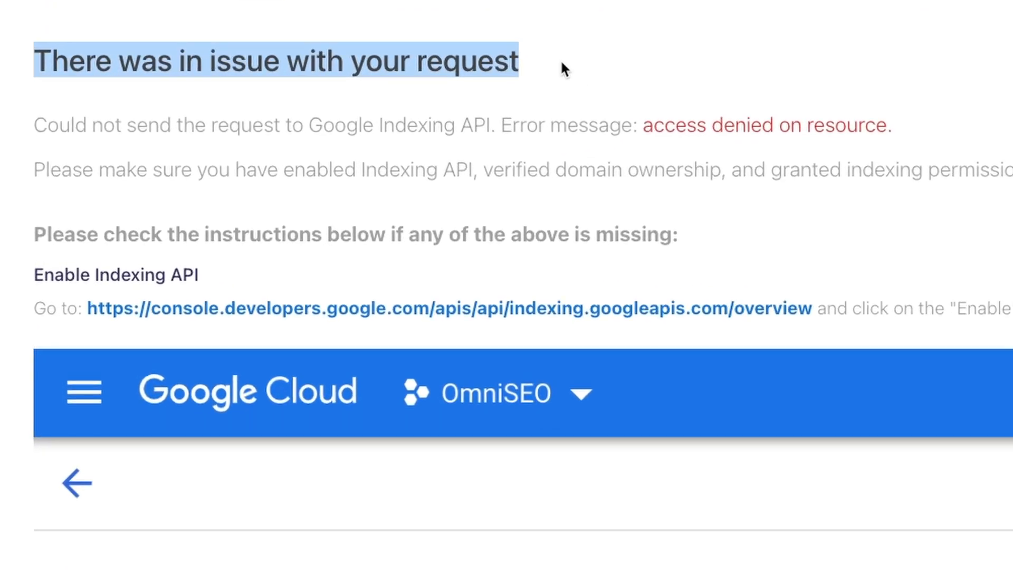
left_click(562, 62)
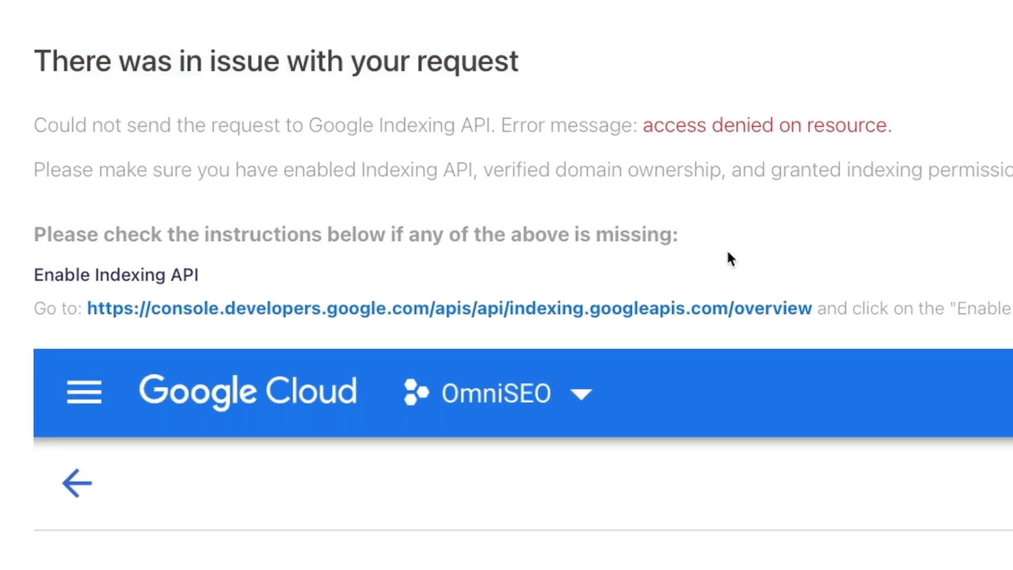
Go through the troubleshooting instructions to Domain Ownership Verification and open its Google Search Console link for example.omniseo.app.
scroll(781, 261, "down", 3)
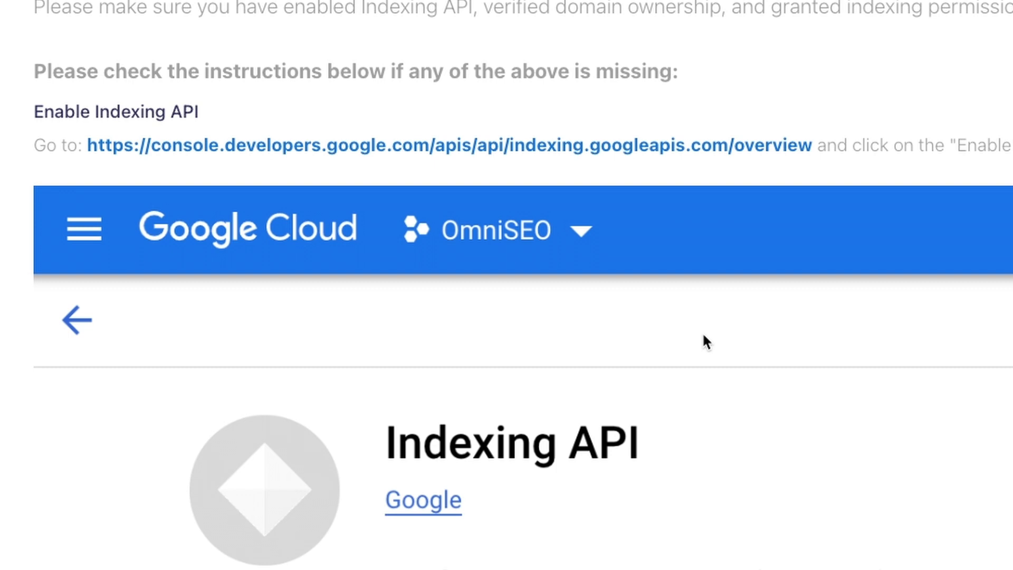
scroll(703, 335, "down", 1)
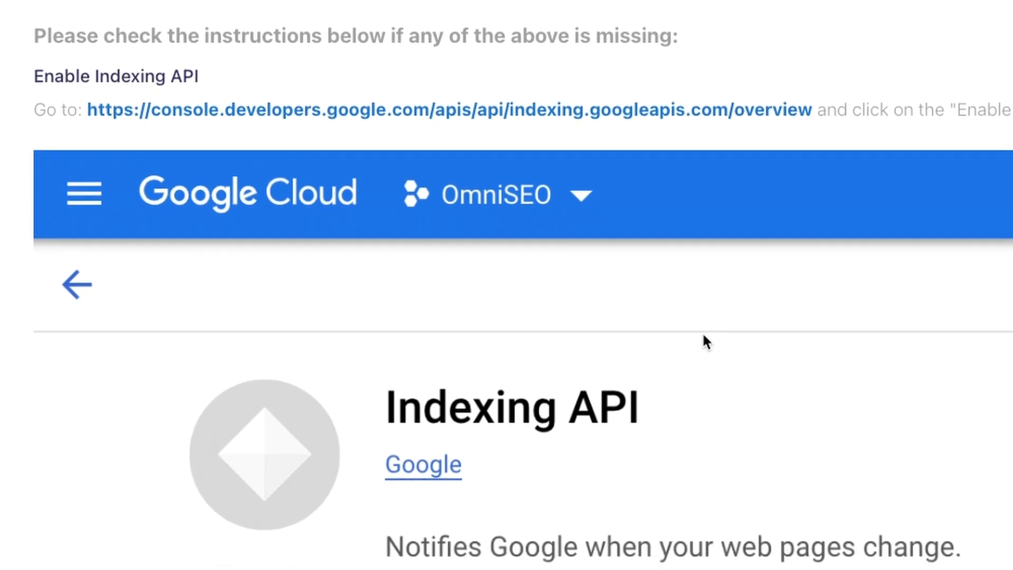
scroll(703, 341, "down", 1)
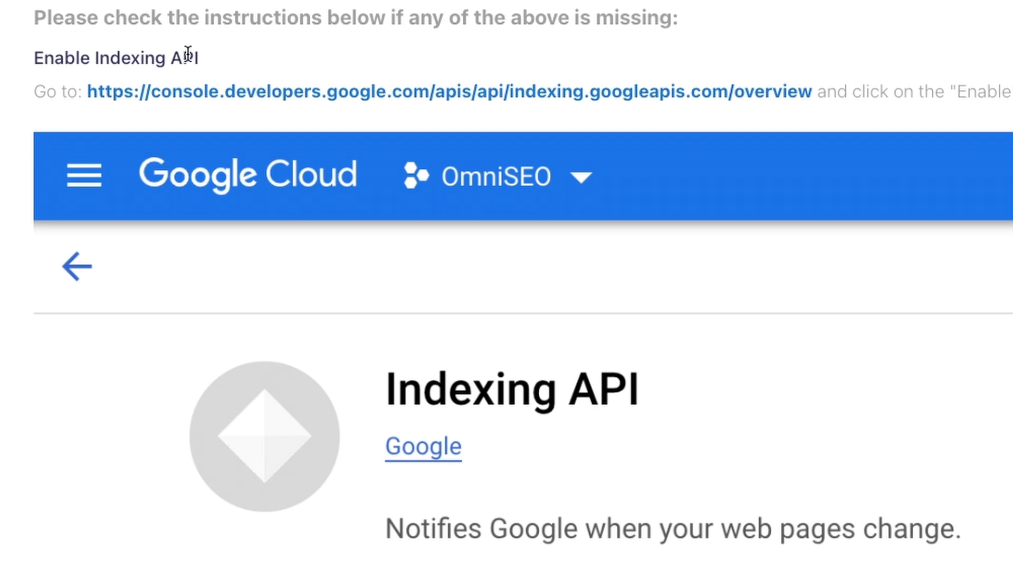
scroll(703, 334, "down", 2)
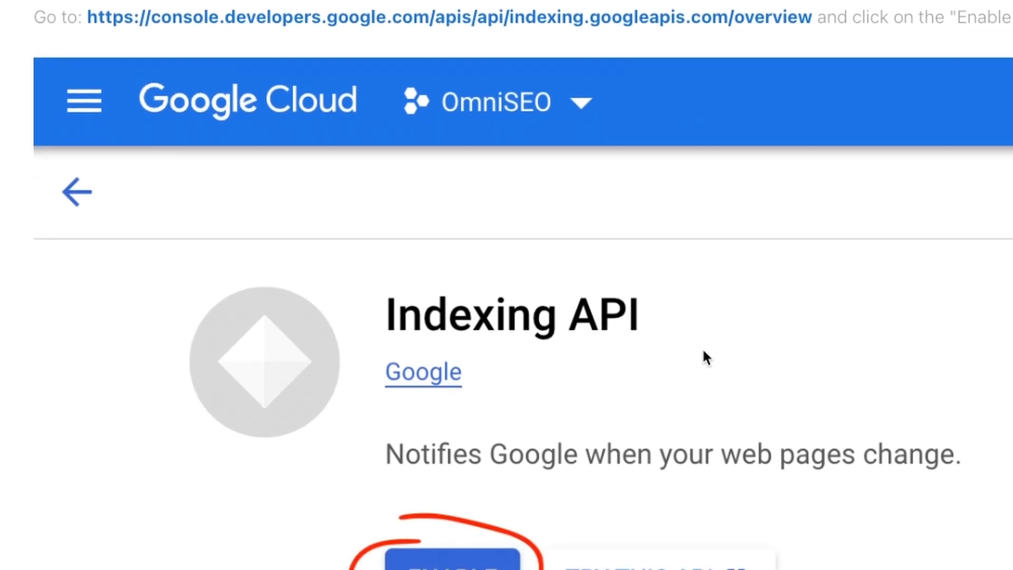
scroll(774, 305, "down", 12)
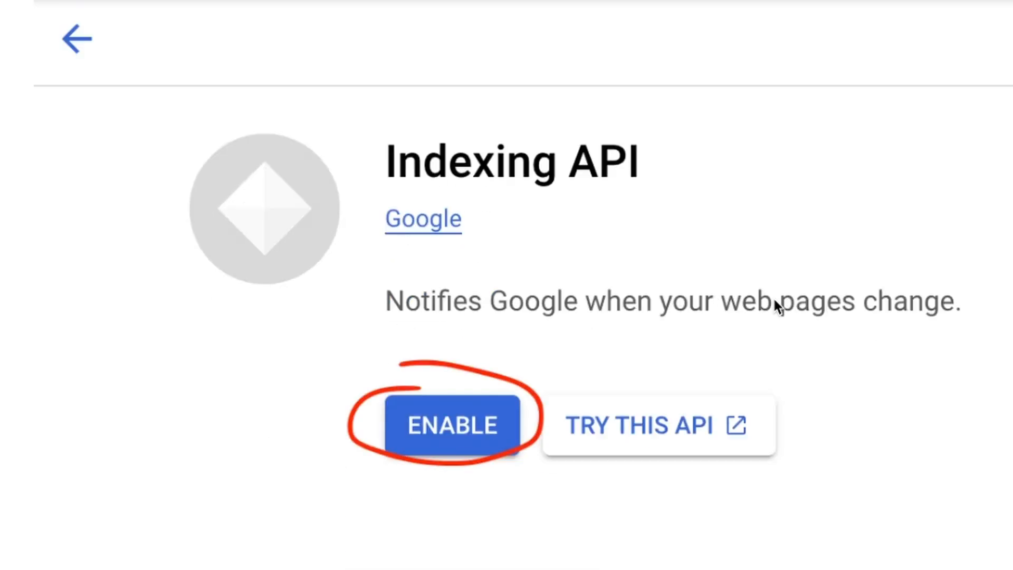
scroll(774, 306, "down", 15)
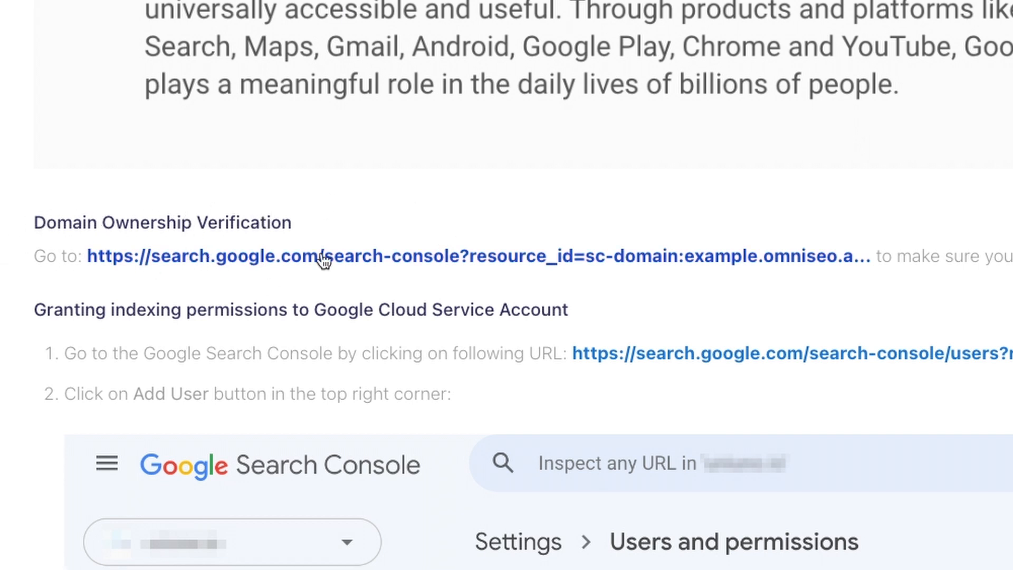
left_click(546, 253)
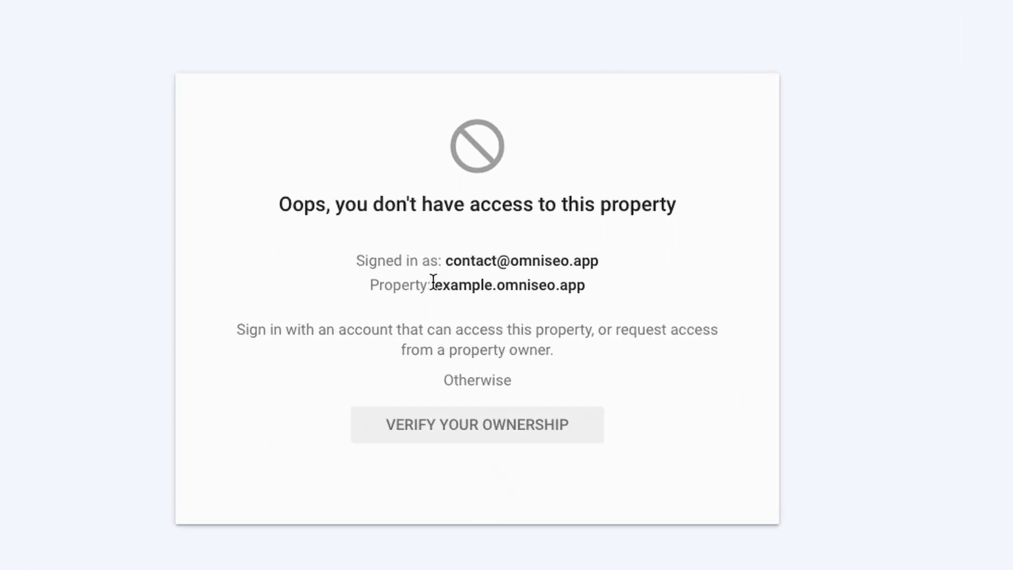
left_click_drag(432, 285, 569, 291)
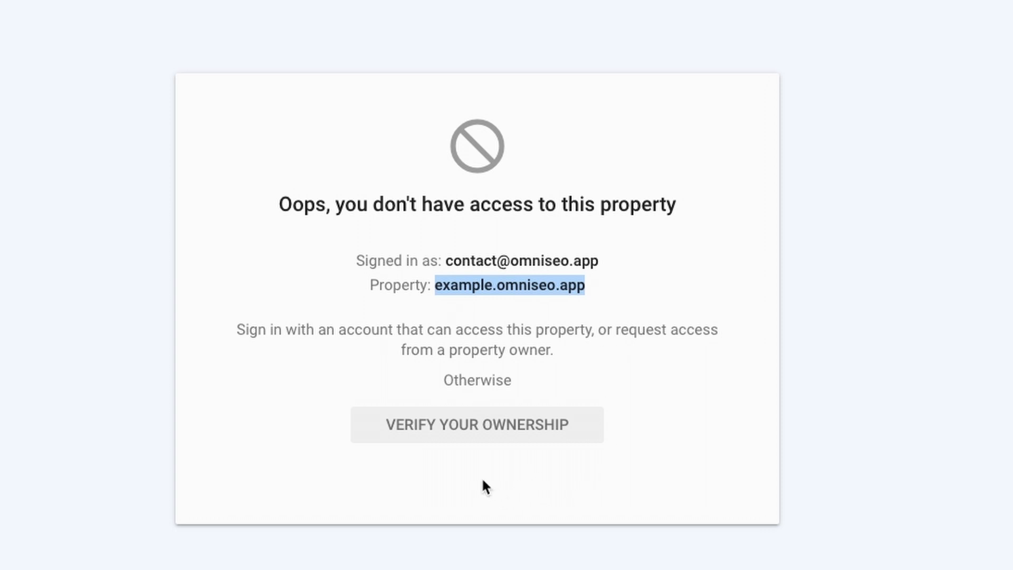
Verify ownership of the example.omniseo.app property in Google Search Console through the DNS record and close the confirmation.
left_click(482, 480)
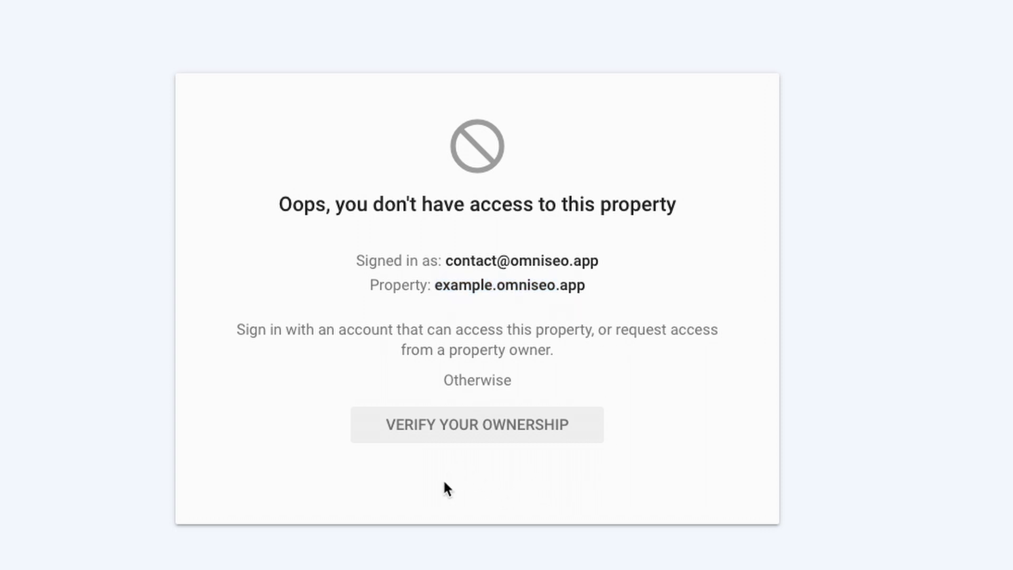
left_click(468, 428)
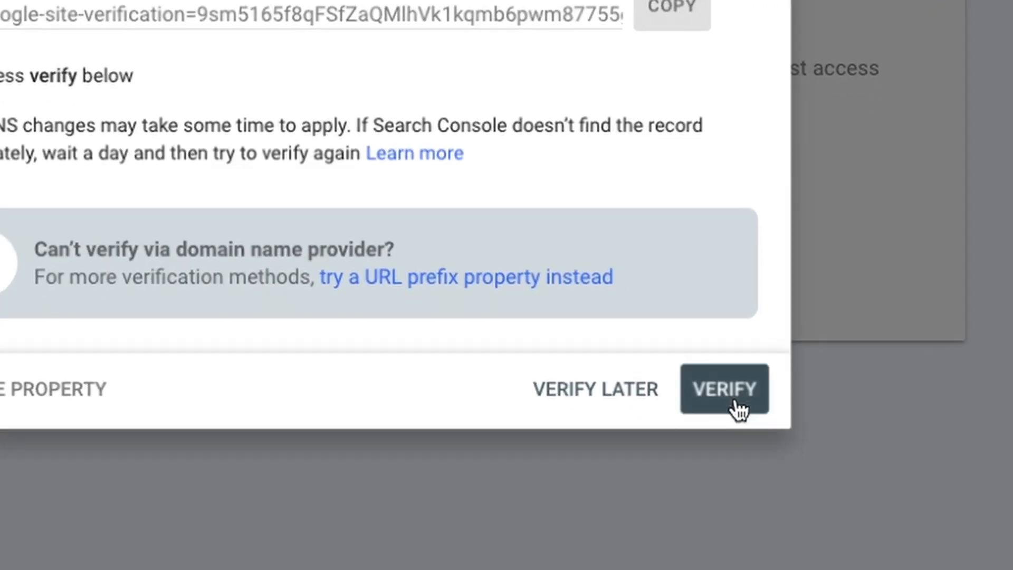
left_click(737, 407)
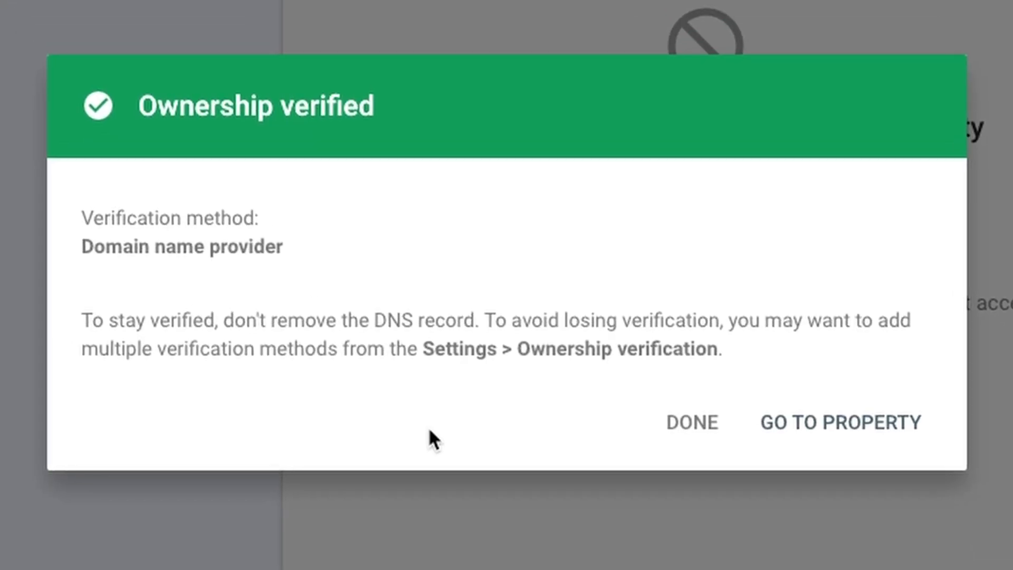
left_click(689, 430)
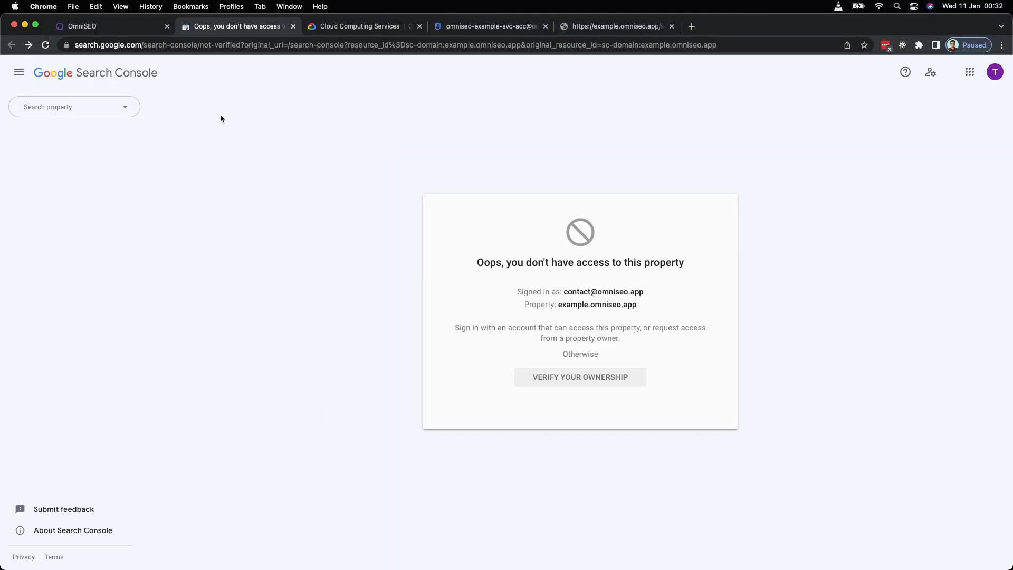
Return to OmniSEO, open its Search Console users link for granting indexing permissions, and dismiss the Domain property welcome message.
left_click(78, 24)
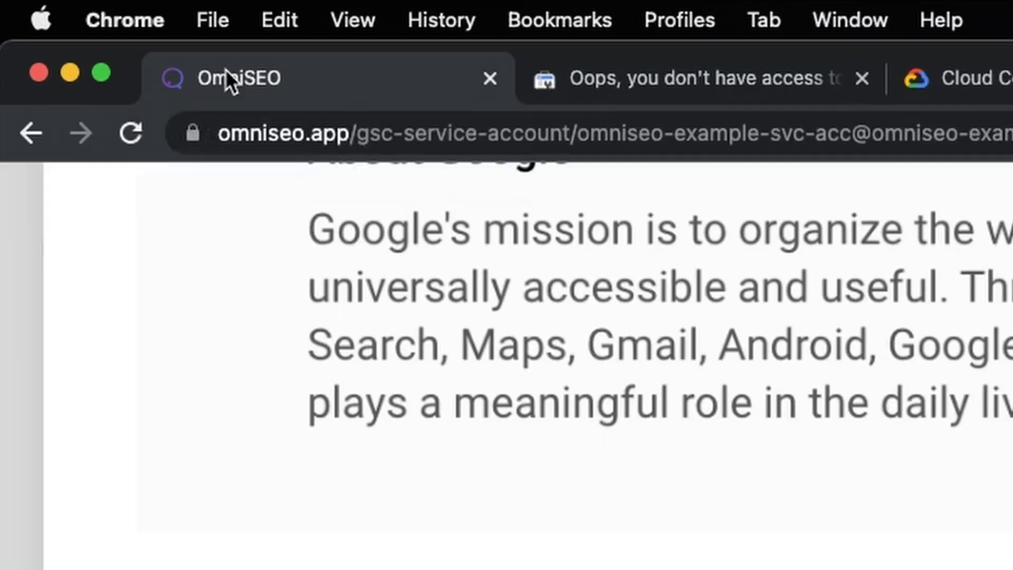
scroll(414, 214, "down", 1)
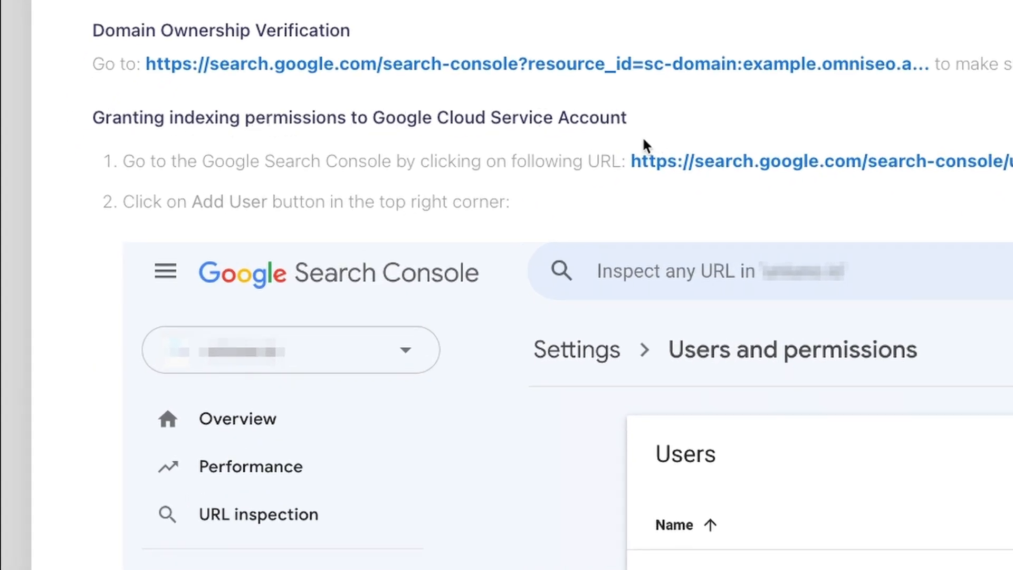
scroll(574, 163, "down", 3)
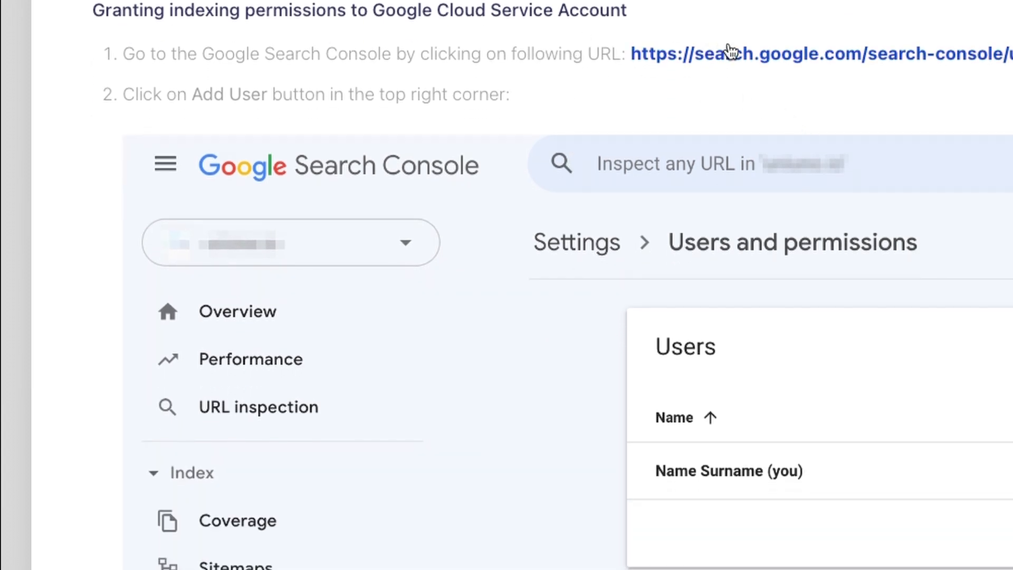
left_click(755, 56)
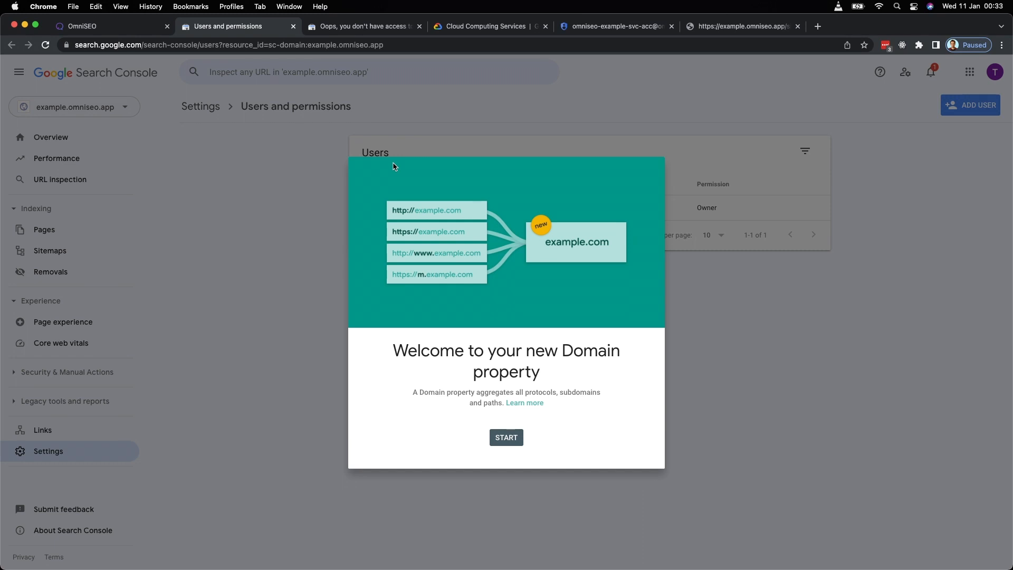
left_click(499, 434)
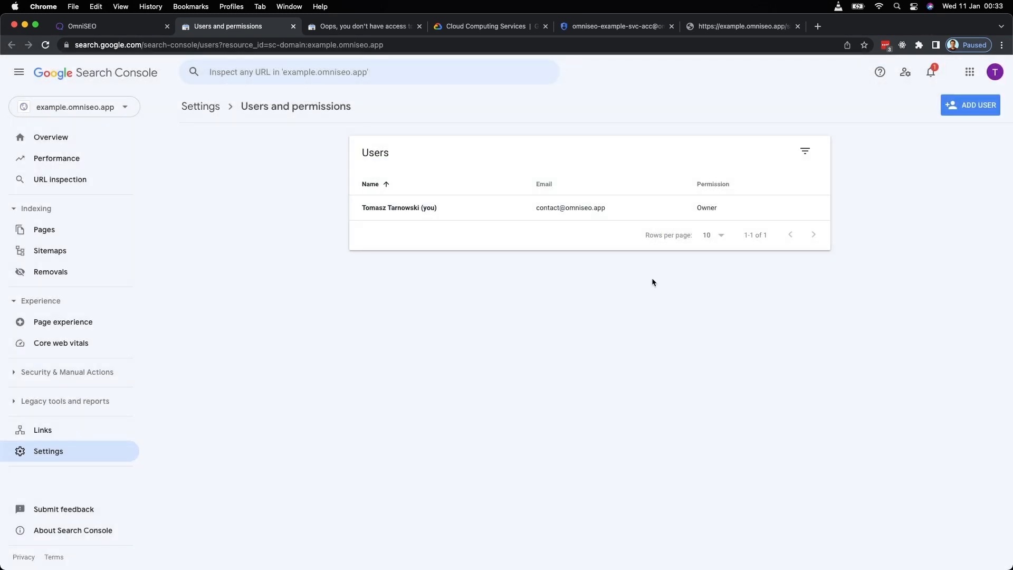
Open the Add user form for example.omniseo.app, then copy the service account email address from the OmniSEO instructions.
left_click(963, 108)
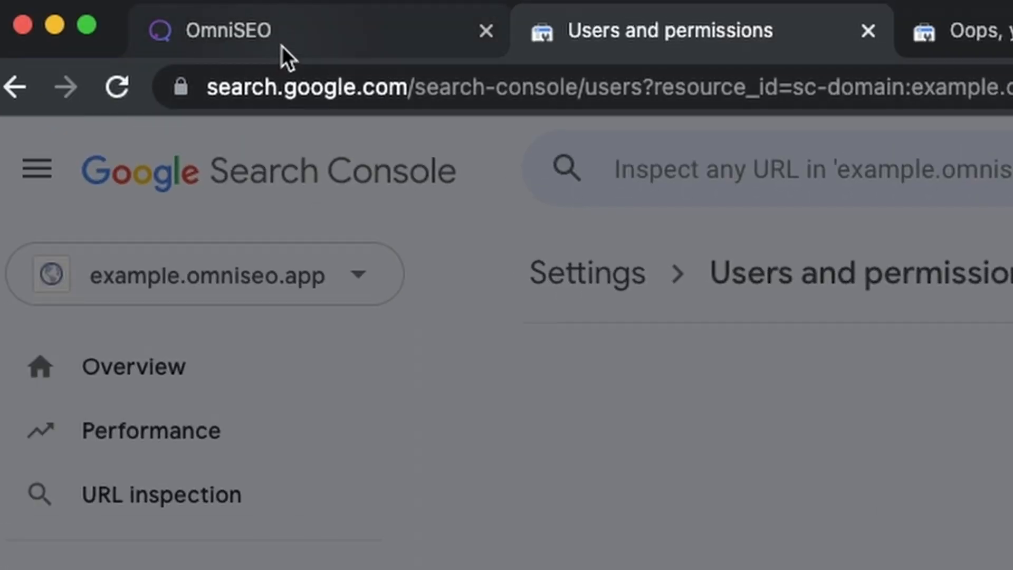
left_click(281, 46)
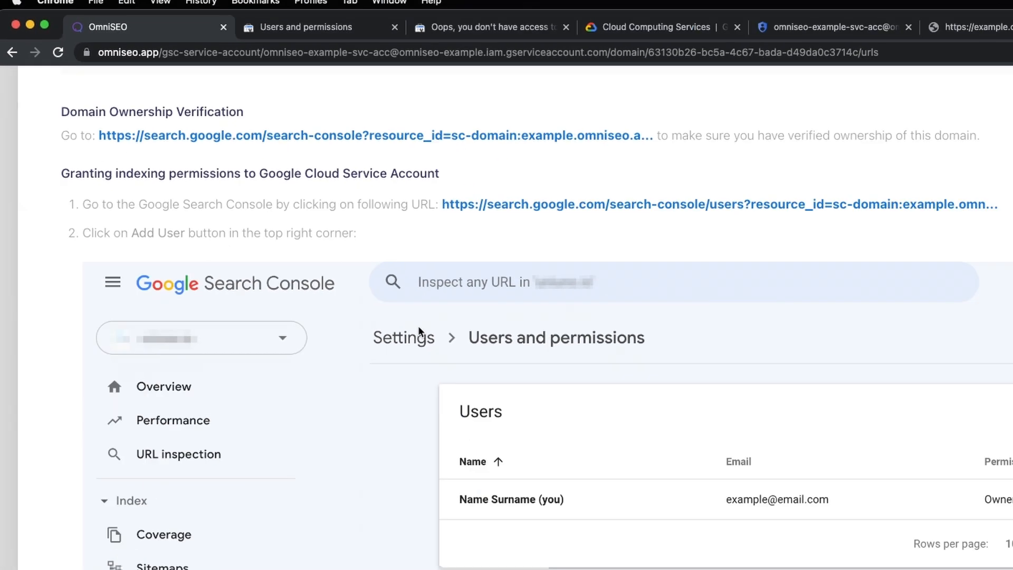
scroll(339, 266, "down", 5)
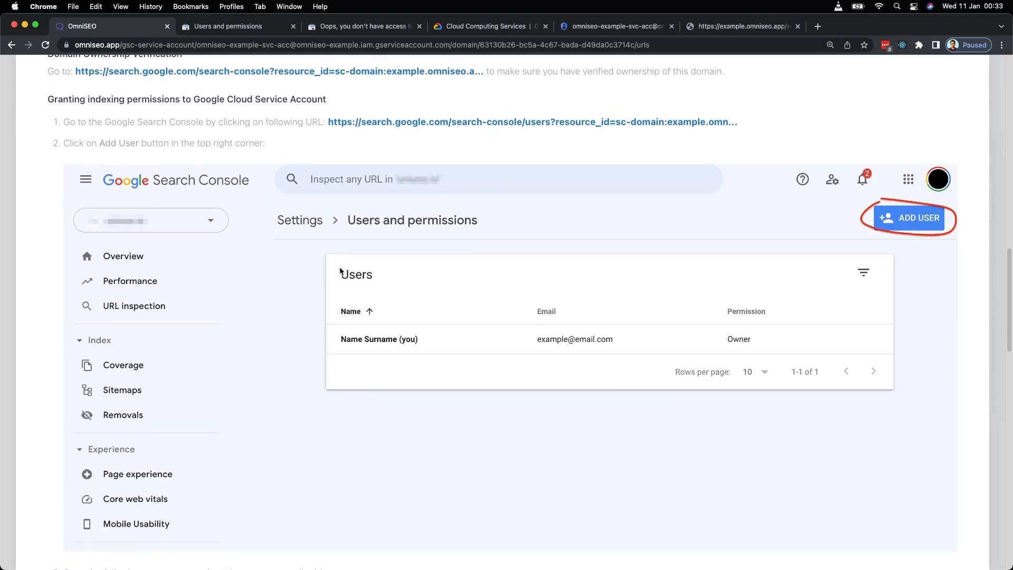
scroll(339, 267, "down", 10)
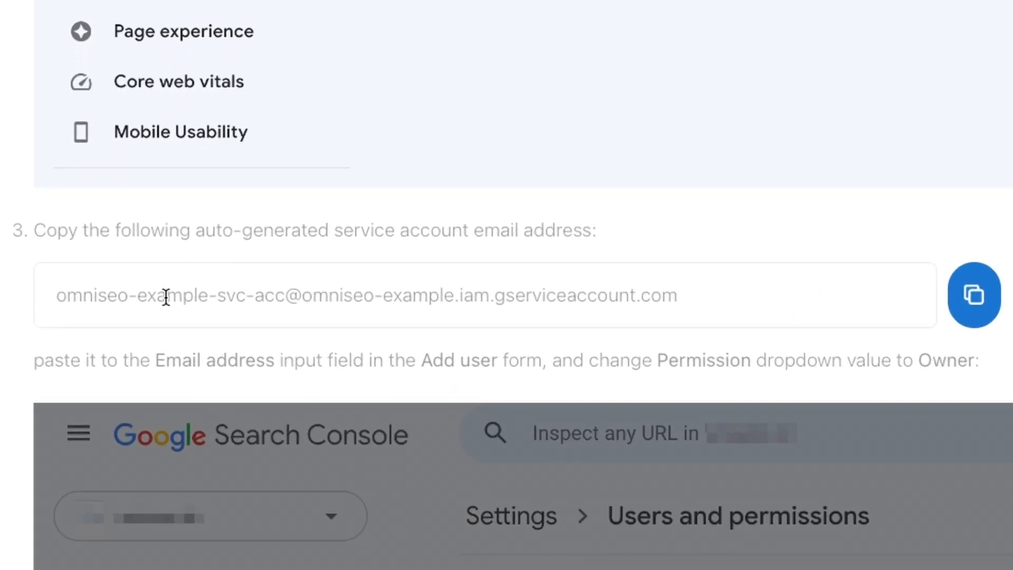
left_click(972, 291)
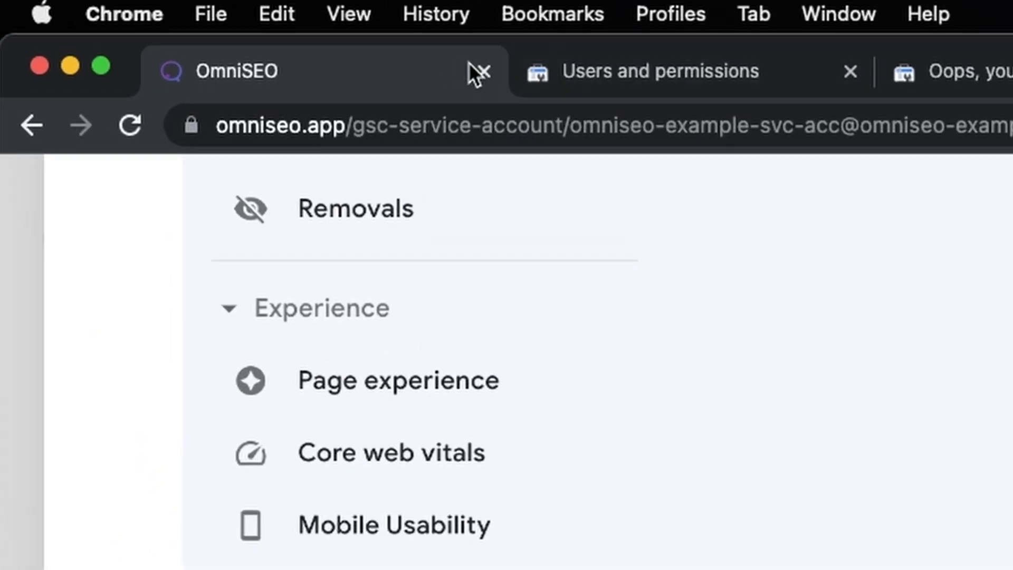
Paste the service account email into the Search Console Add user form, set its permission to Owner and add the user.
left_click(678, 71)
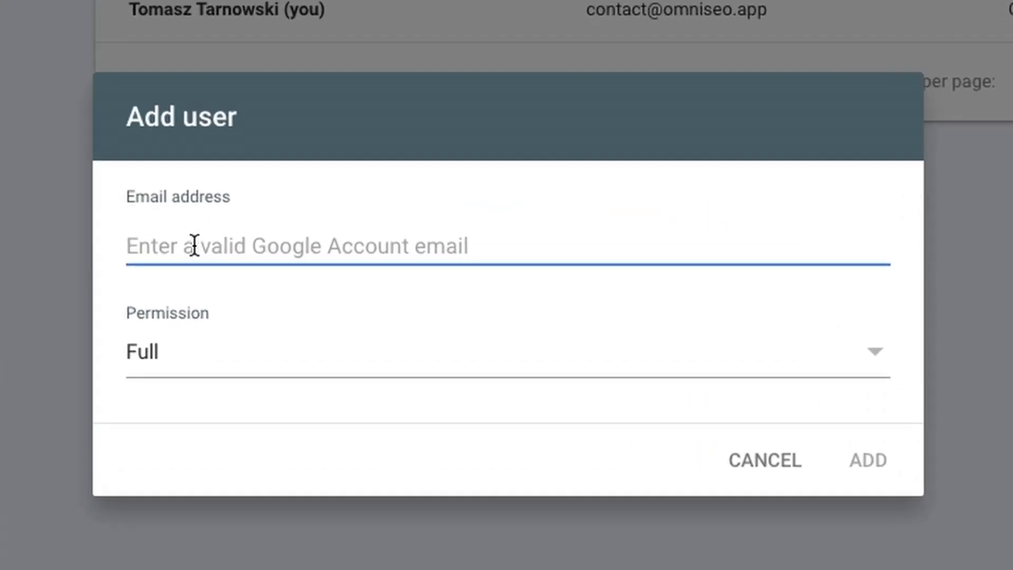
key("super+v")
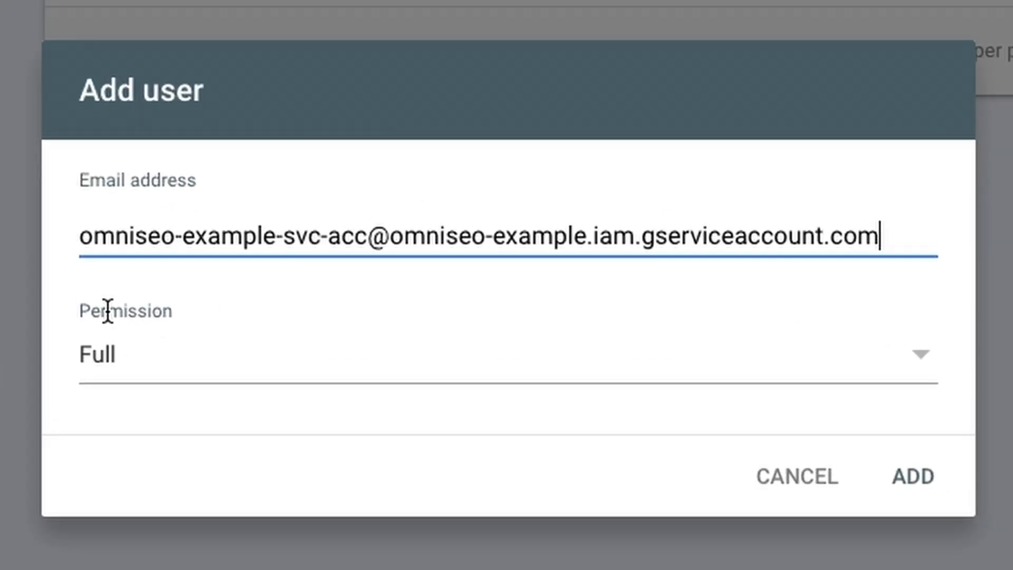
left_click(136, 372)
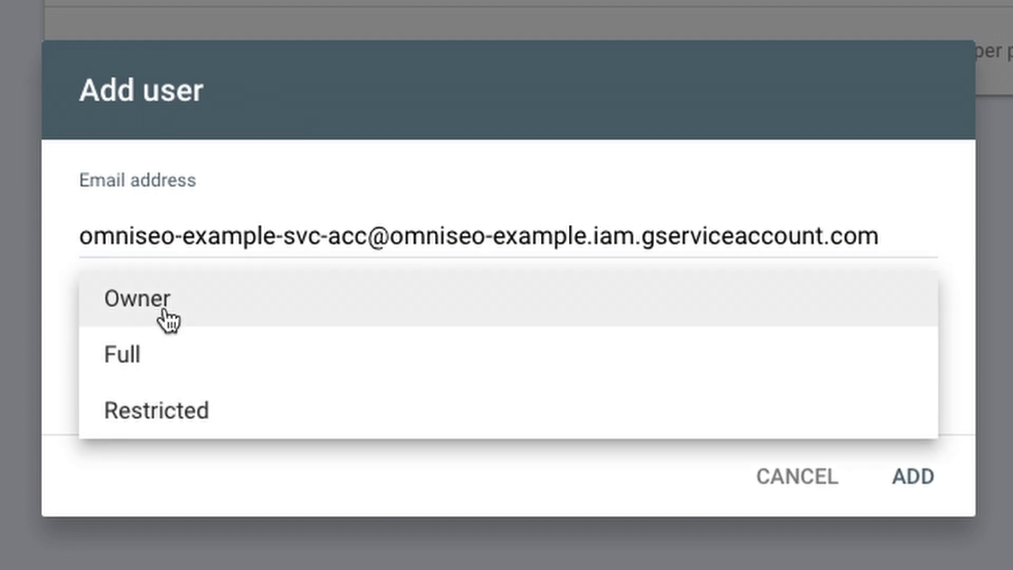
left_click(165, 316)
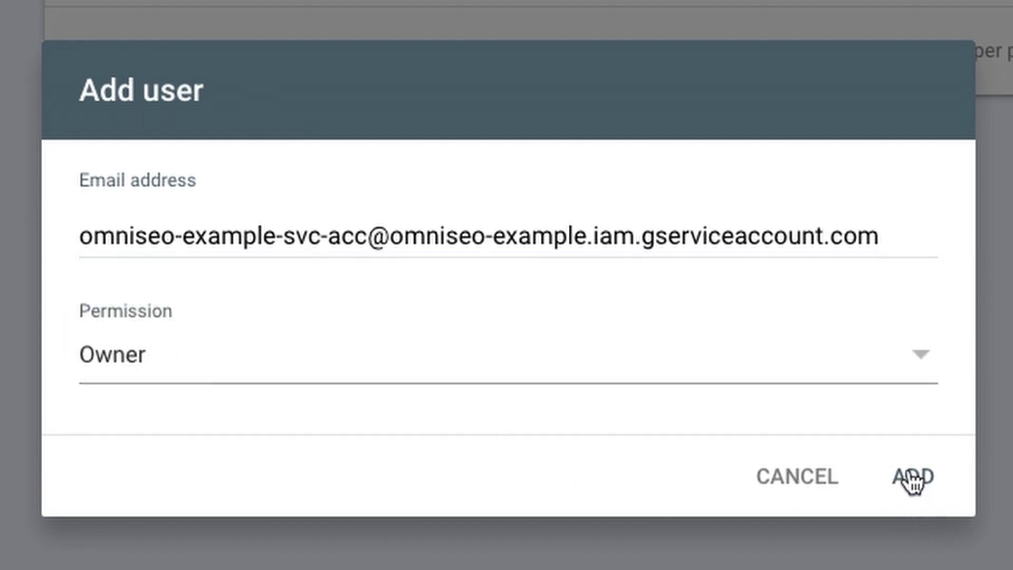
left_click(928, 493)
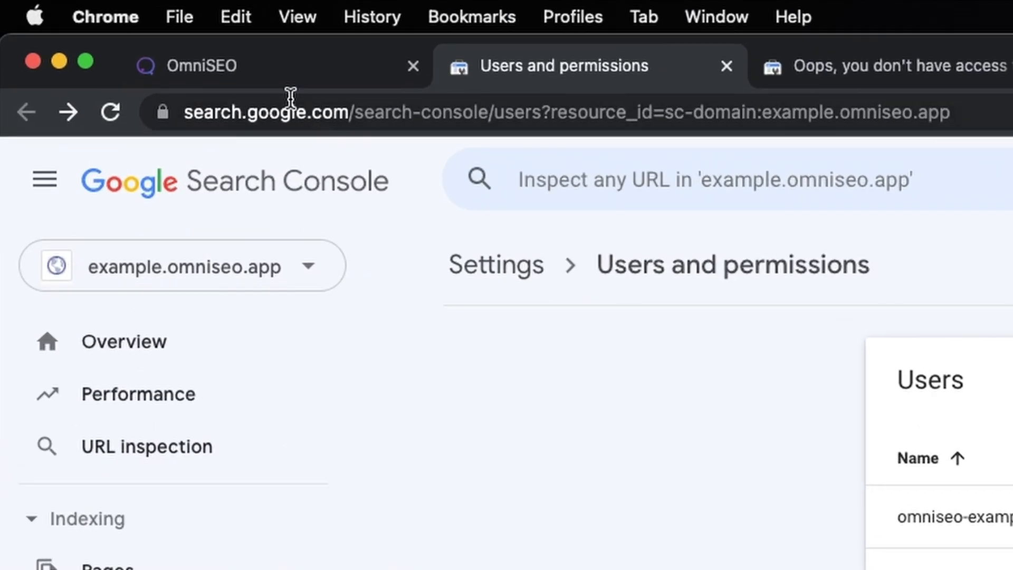
Return to OmniSEO, read through the remaining permission instructions and close the troubleshooting dialog.
left_click(91, 26)
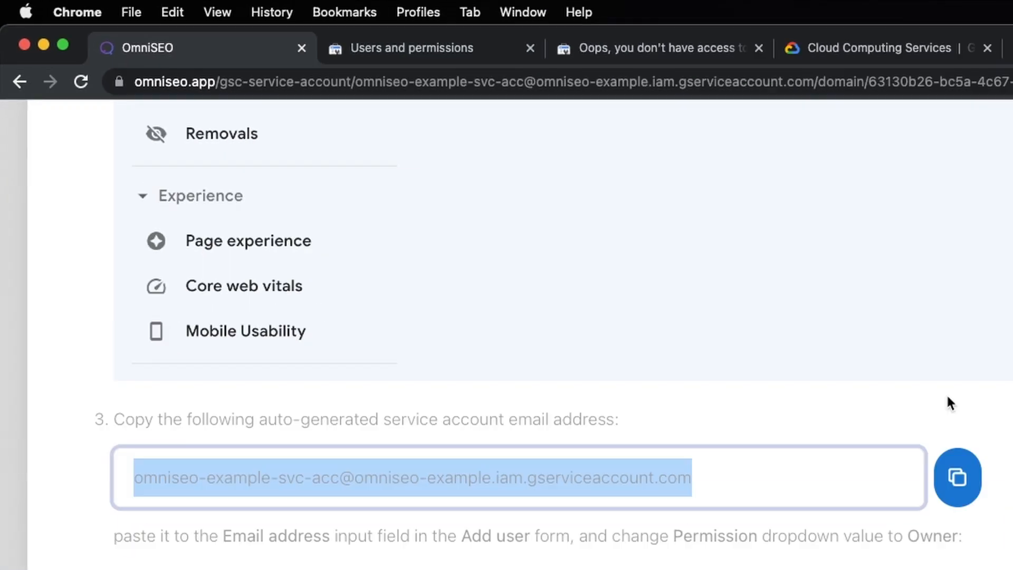
scroll(524, 218, "down", 8)
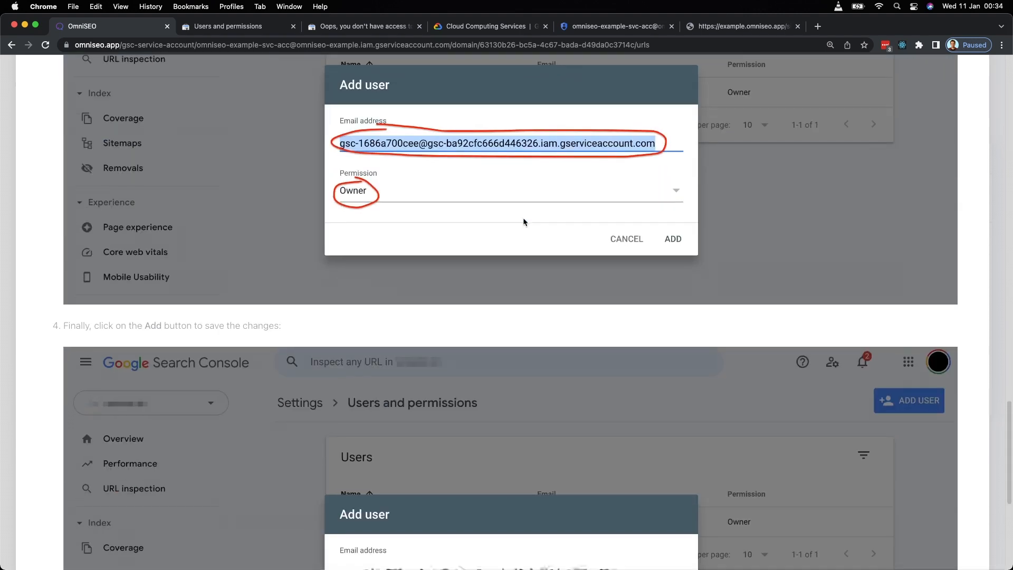
scroll(523, 222, "down", 6)
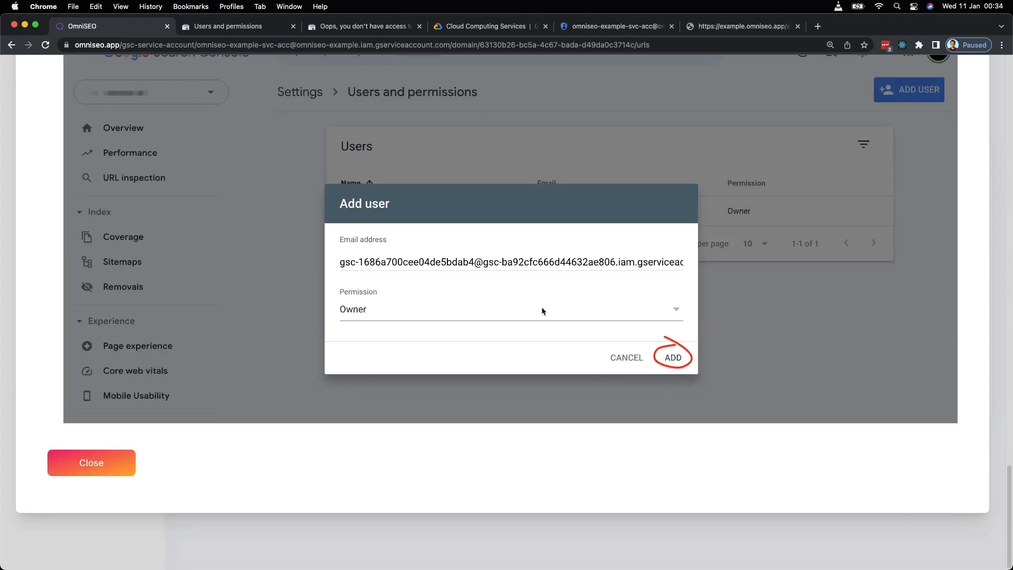
left_click(86, 466)
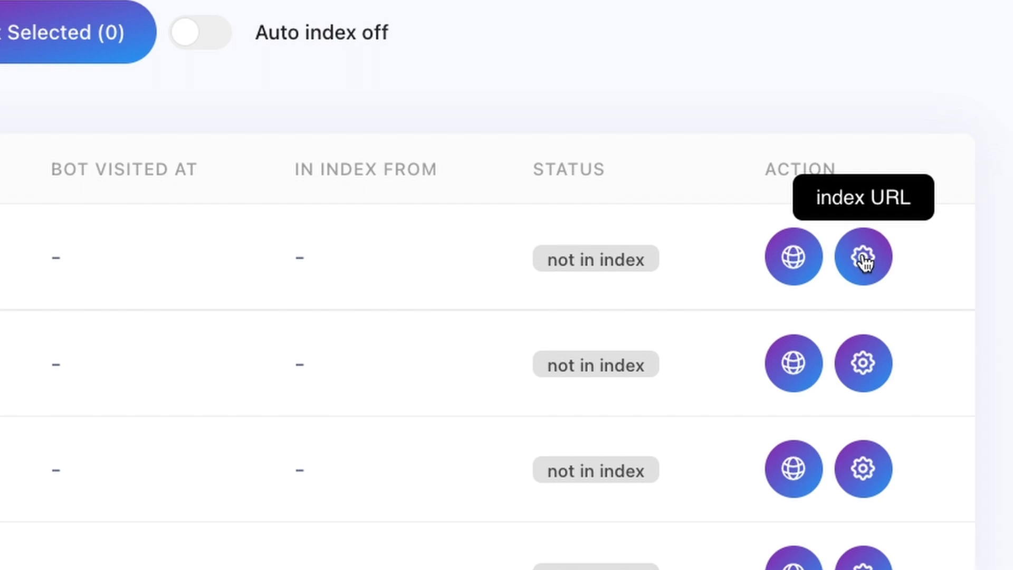
Send the / URL of example.omniseo.app for indexing, close the result message and switch on auto index.
left_click(864, 259)
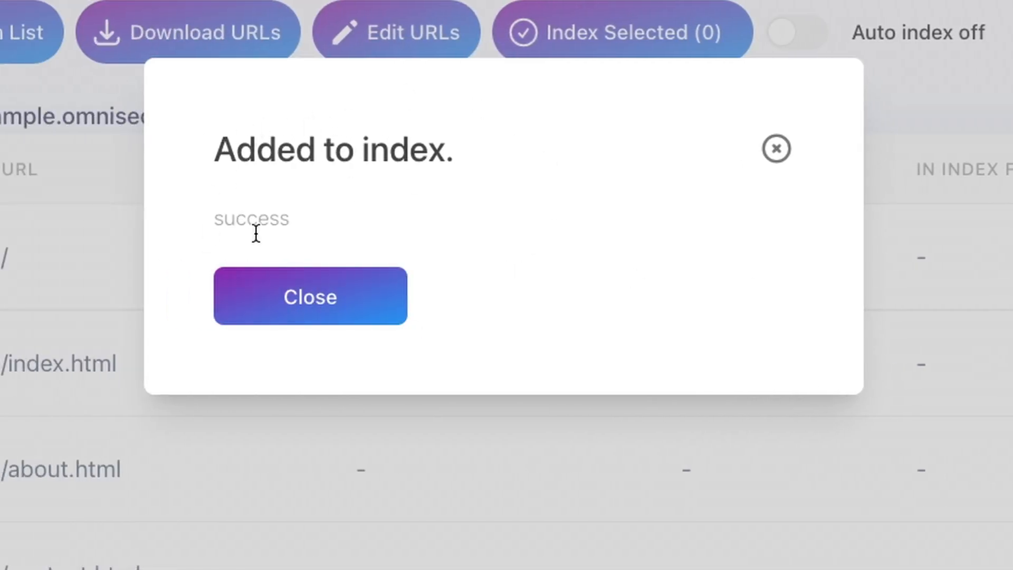
left_click(297, 303)
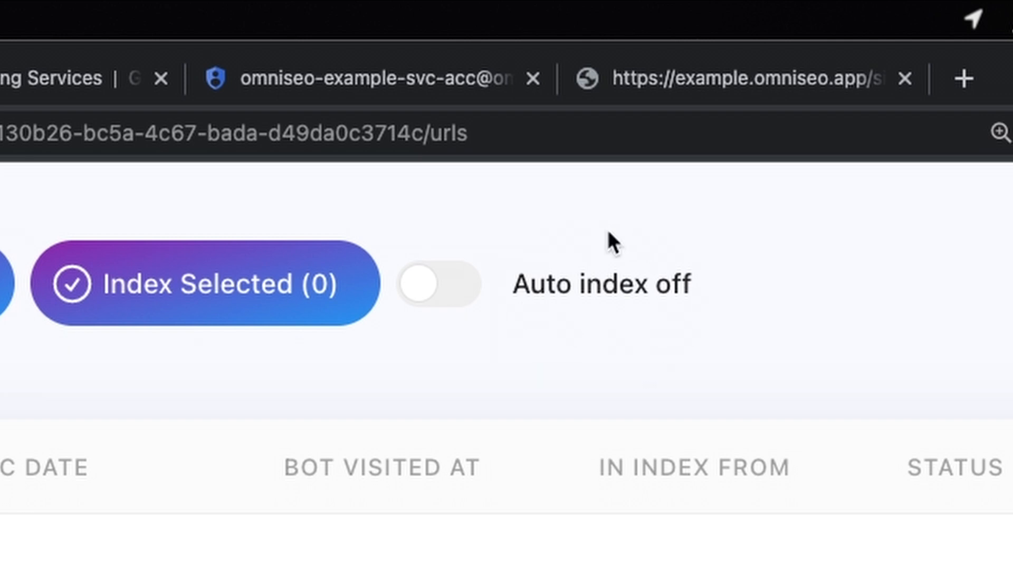
left_click(455, 298)
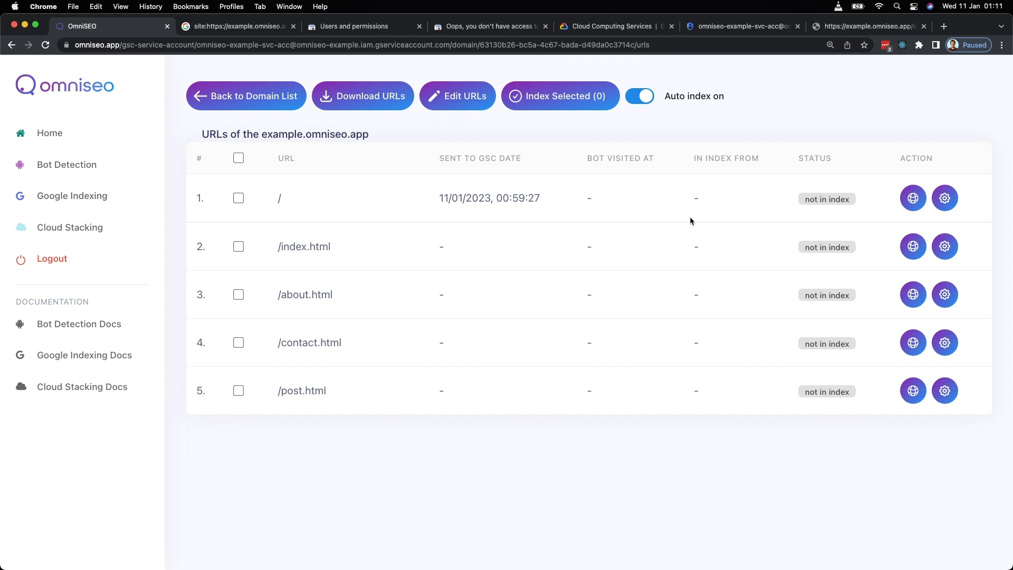
Examine the In Index From and Status columns of the example.omniseo.app URL table.
left_click_drag(694, 158, 755, 154)
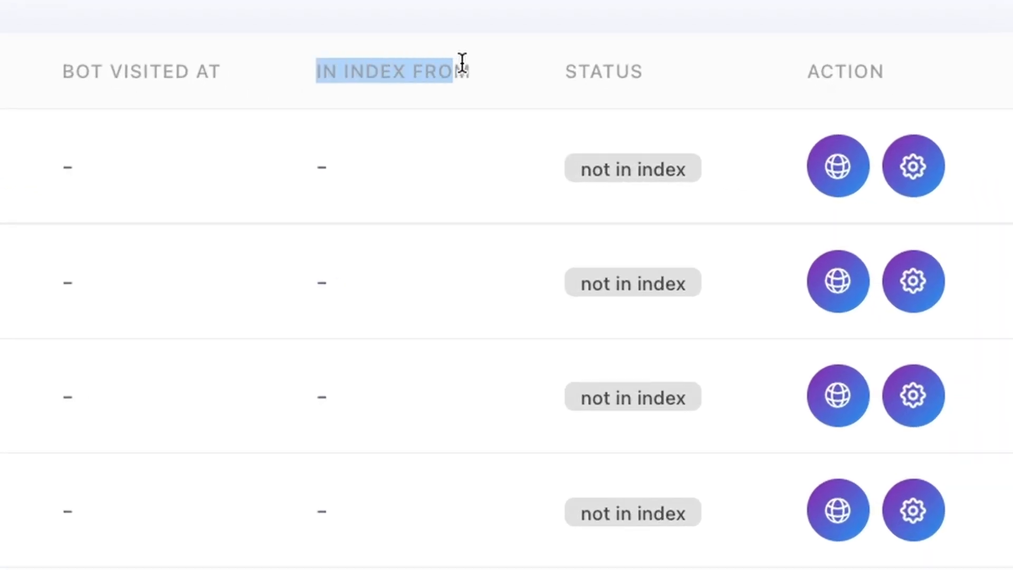
left_click_drag(462, 62, 530, 89)
double_click(608, 68)
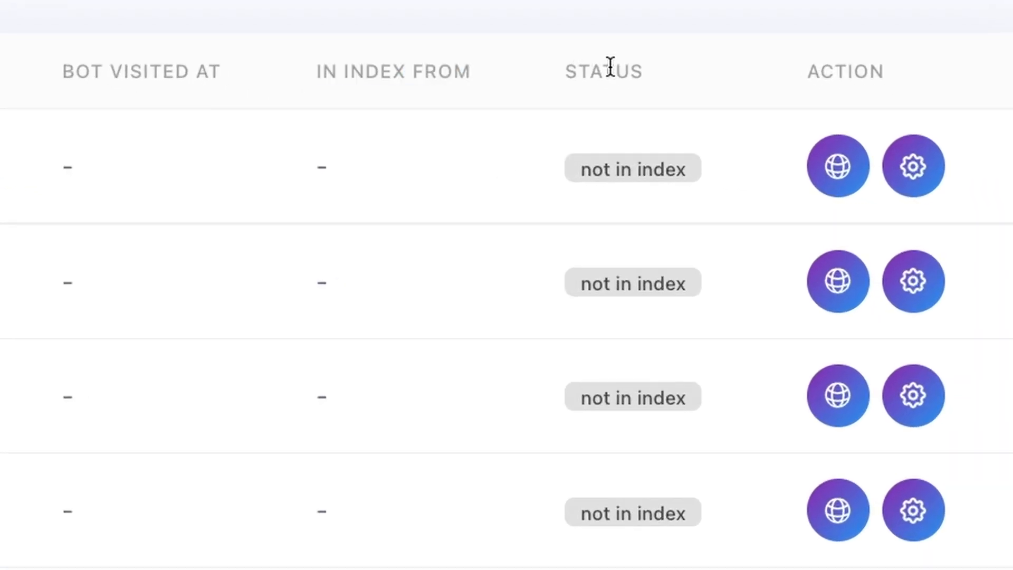
left_click(438, 178)
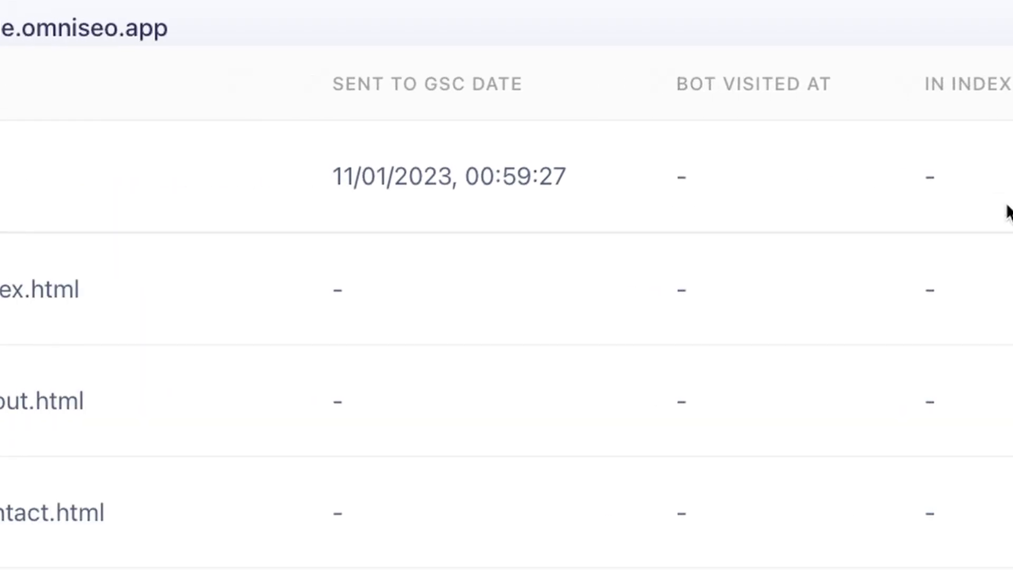
Check the index status of /index.html with a Google site: search, then return to OmniSEO and examine the Bot Visited At column.
left_click_drag(183, 33, 460, 31)
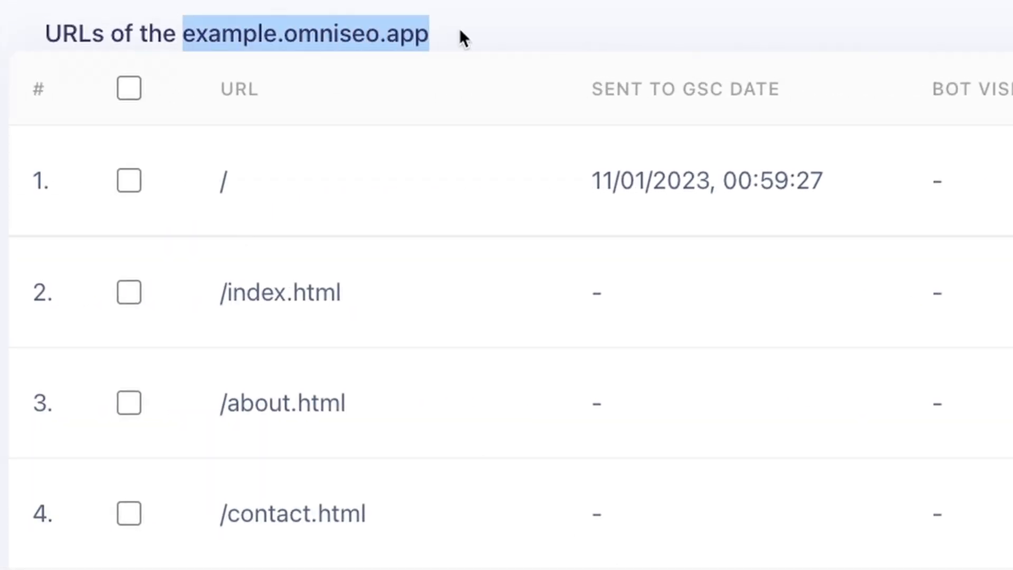
left_click(338, 293)
left_click_drag(220, 292, 375, 293)
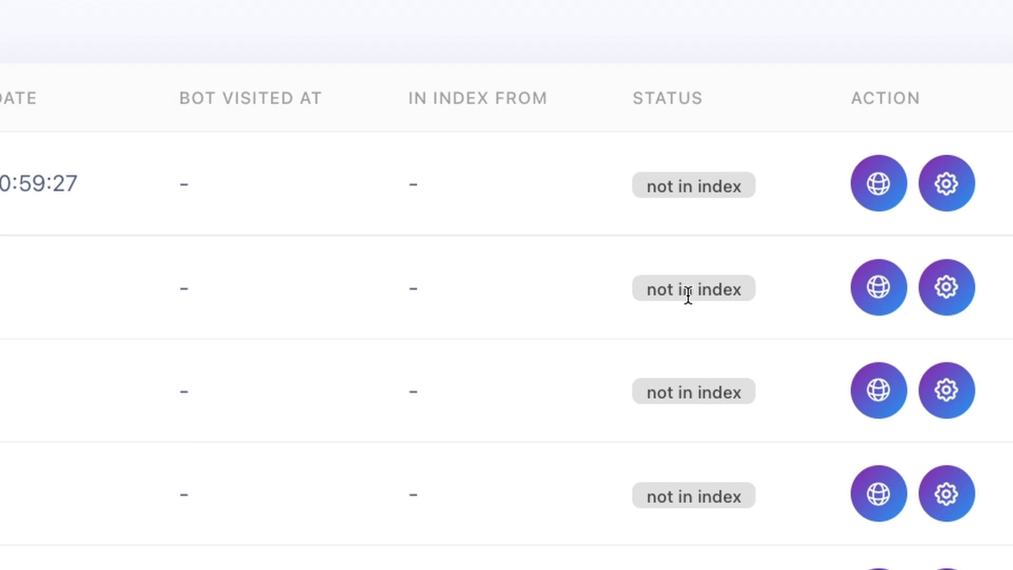
left_click(878, 288)
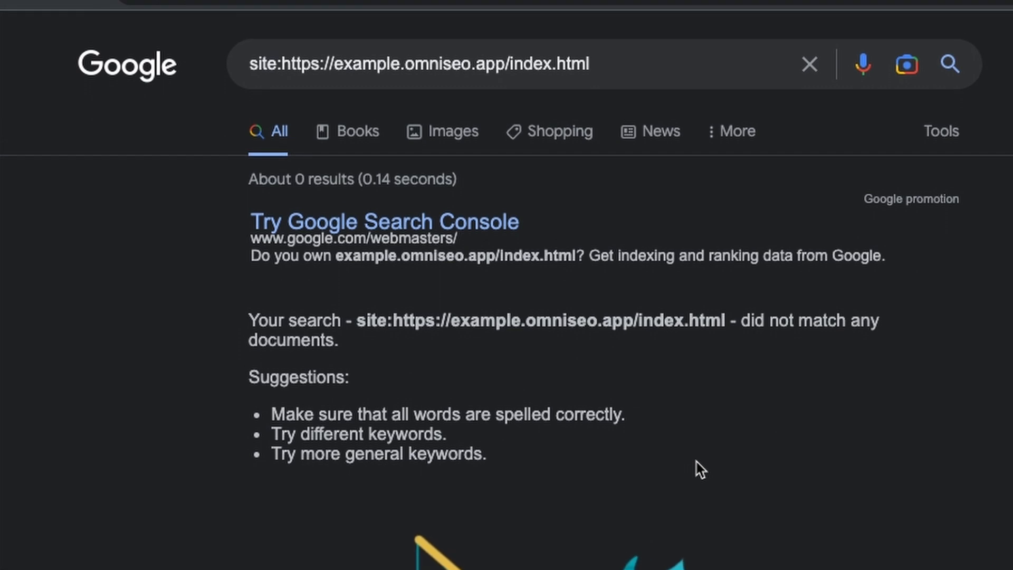
left_click(225, 61)
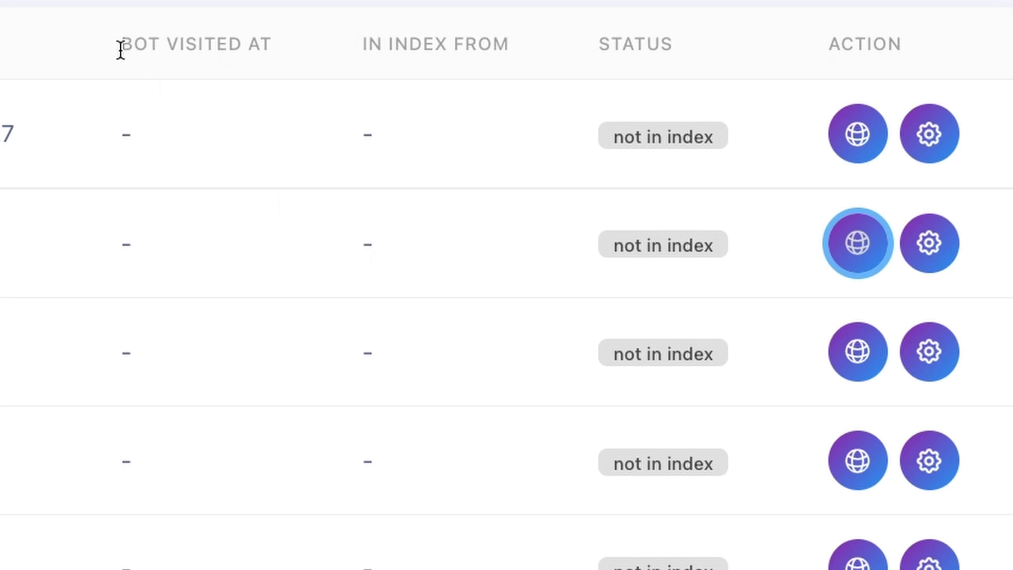
left_click_drag(107, 41, 273, 44)
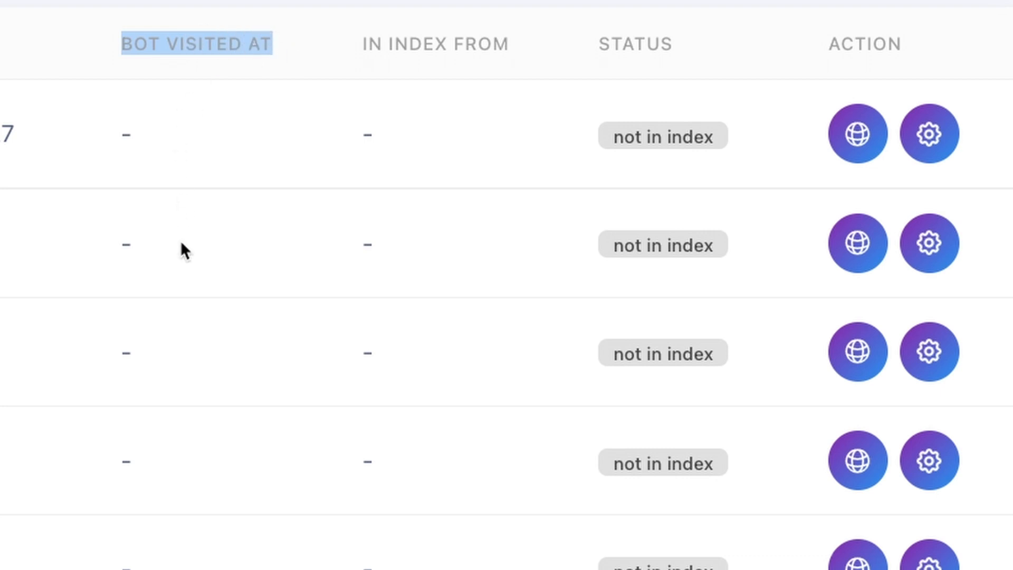
left_click(156, 248)
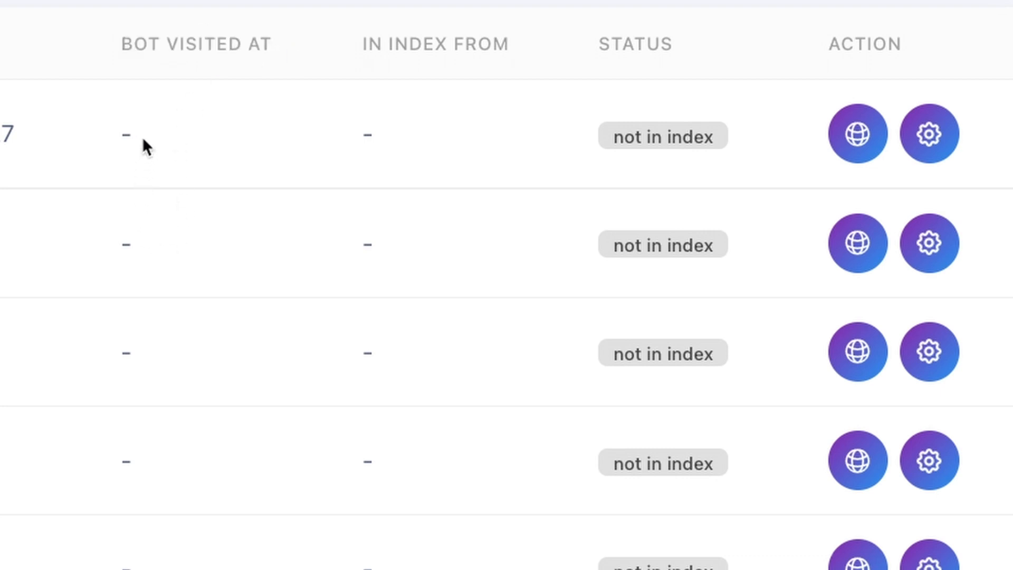